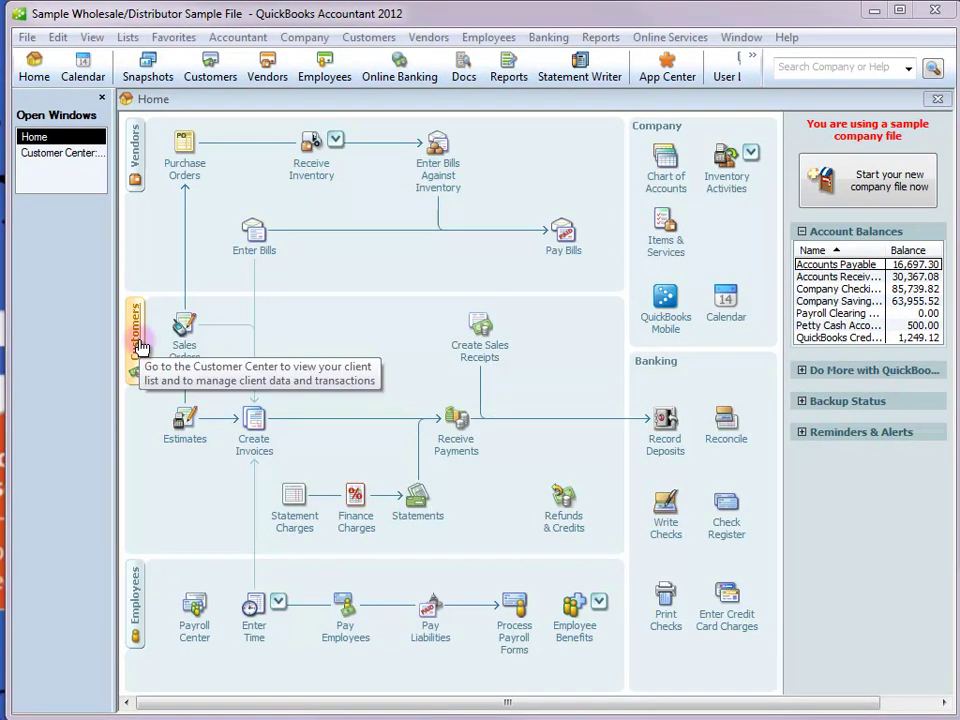
Open the transaction history of Baker's Professional Lighting payment 179 from the Customer Center and examine the invoices it paid, including 71141
click(137, 318)
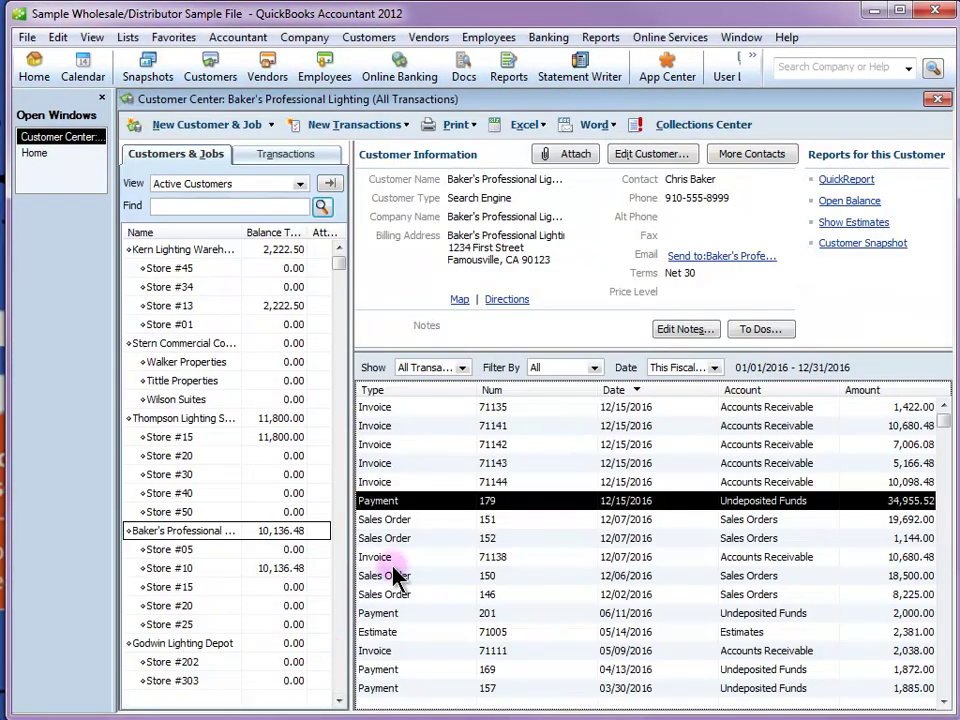
key(ctrl+h)
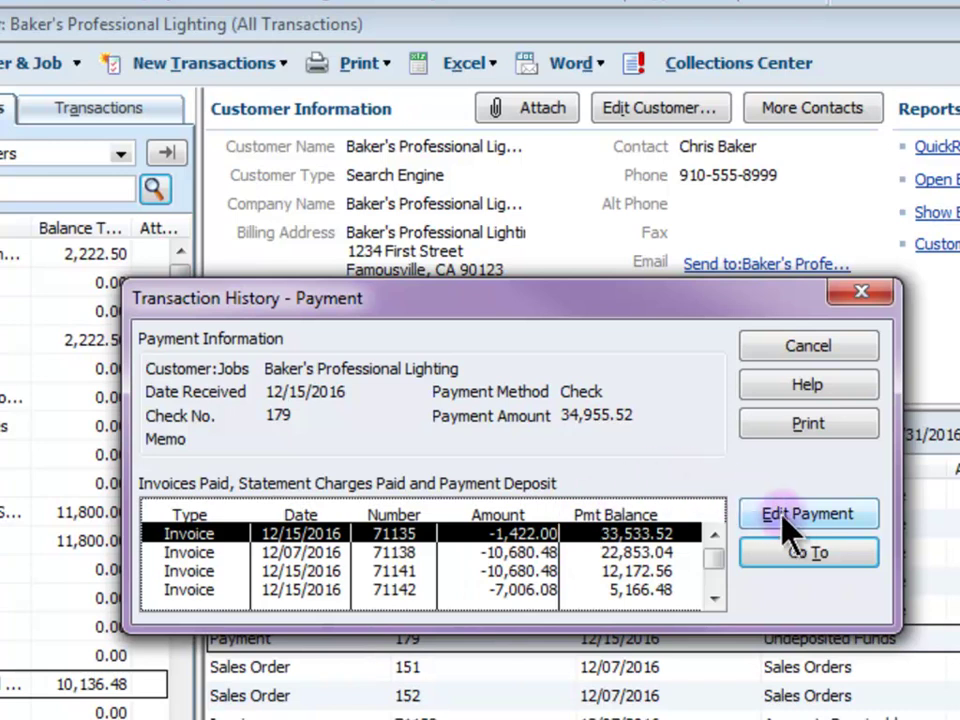
click(795, 515)
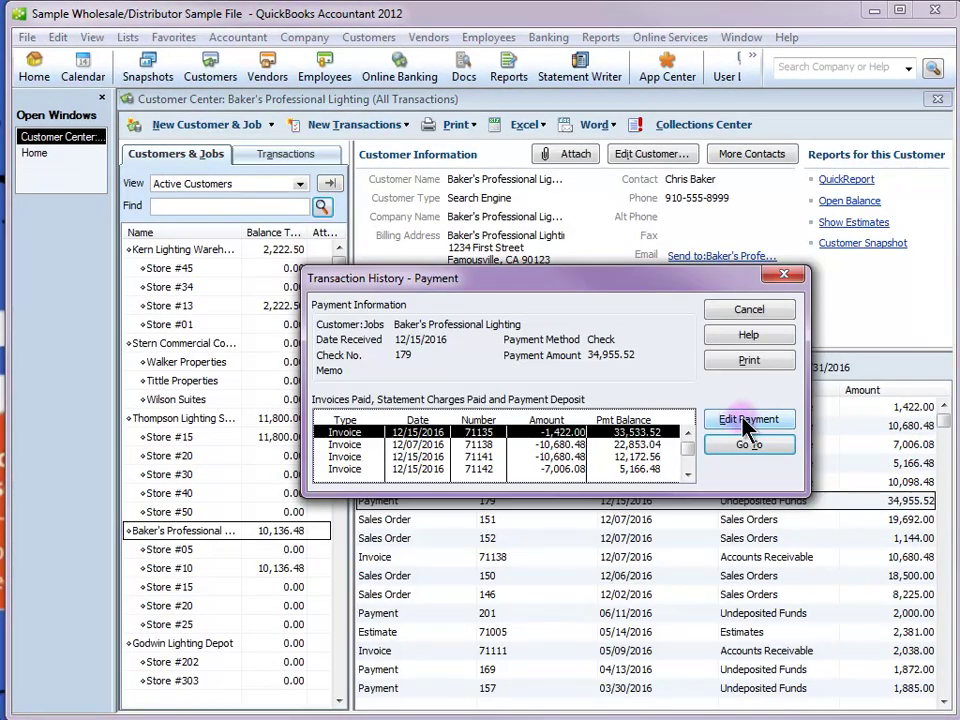
click(478, 456)
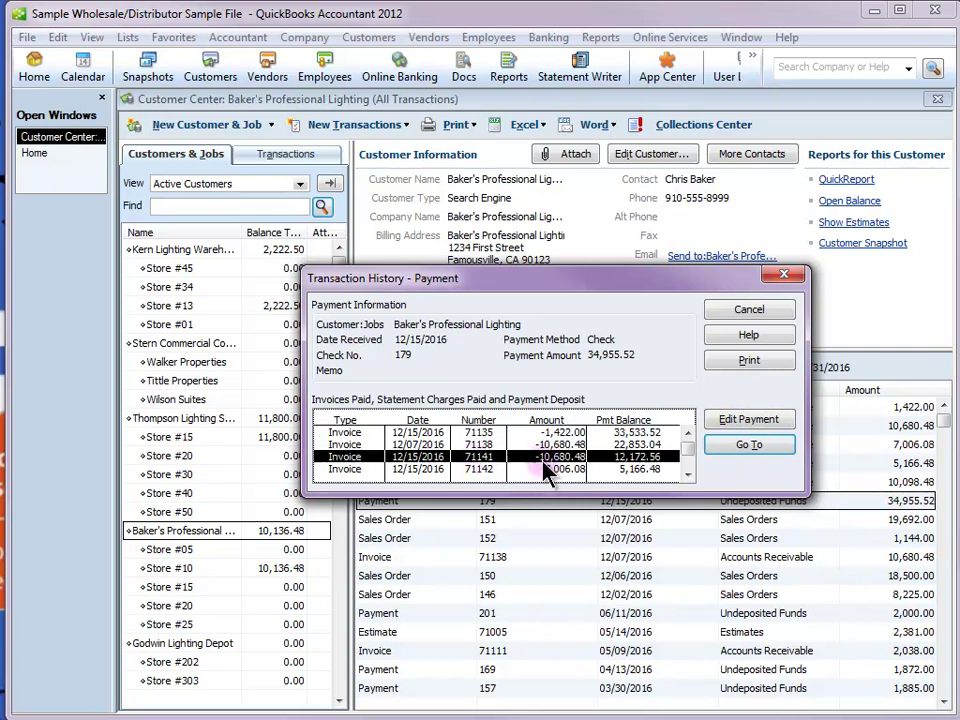
click(742, 444)
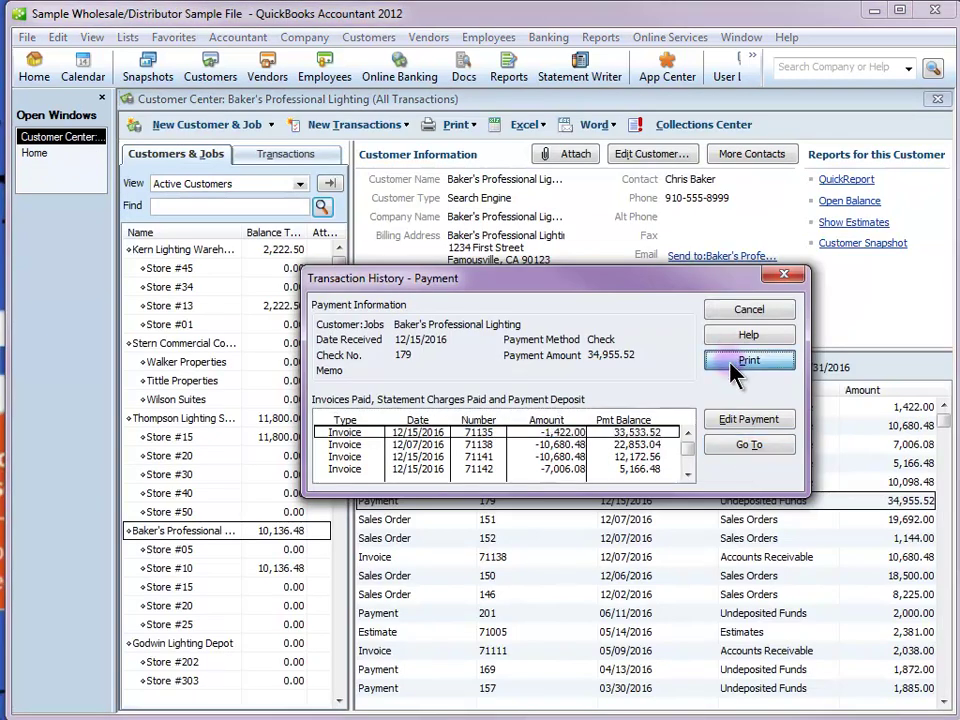
Preview the printout of payment 179's history, then close the preview, the transaction history and the Customer Center
click(740, 360)
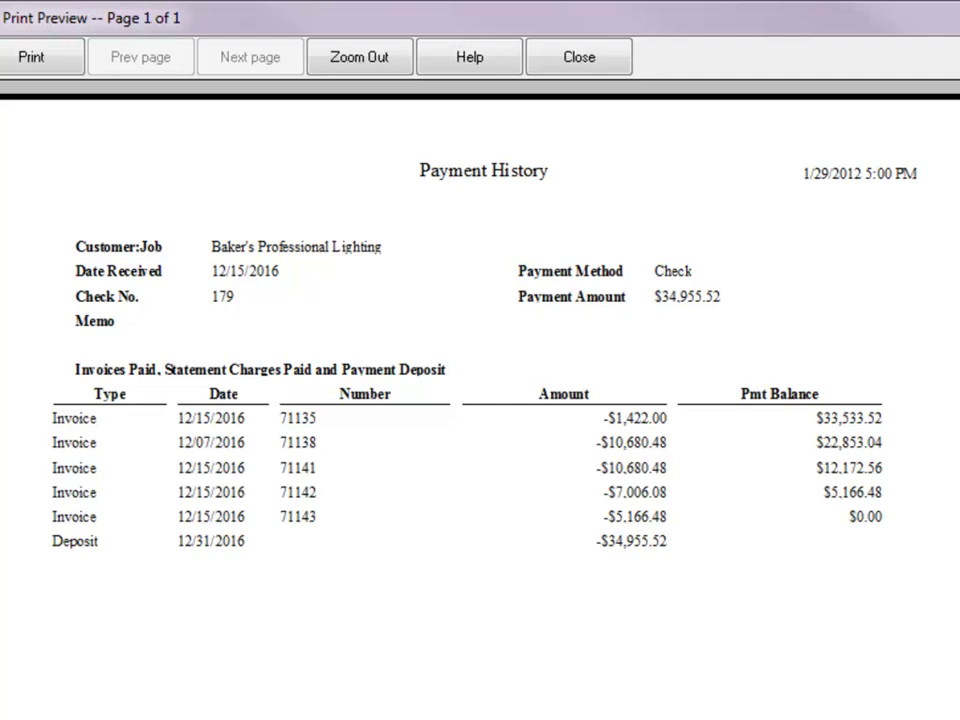
key(Escape)
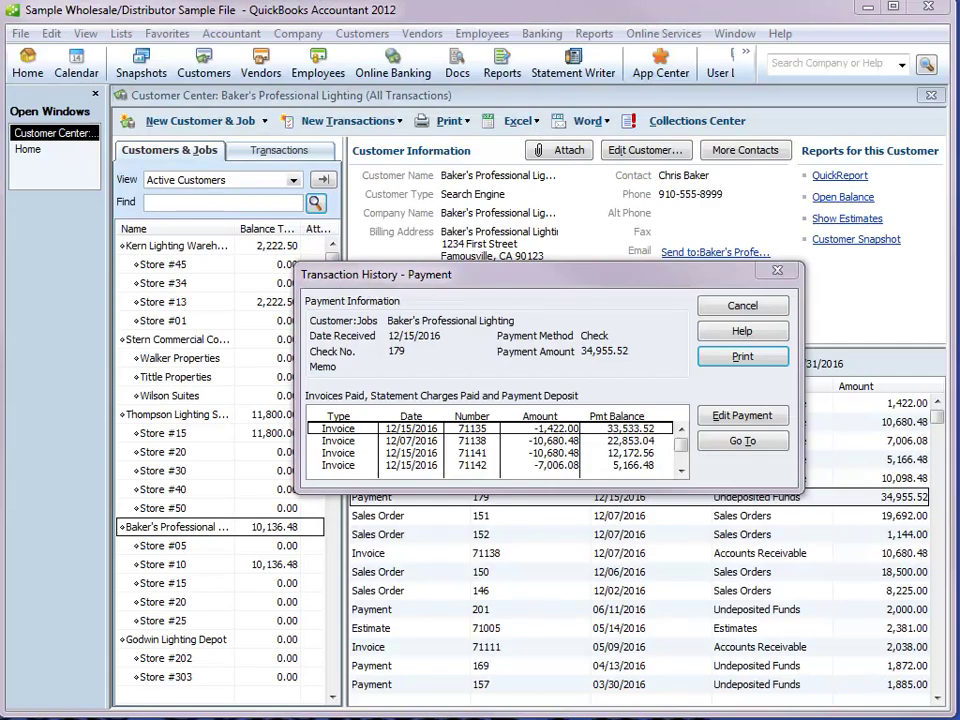
click(740, 306)
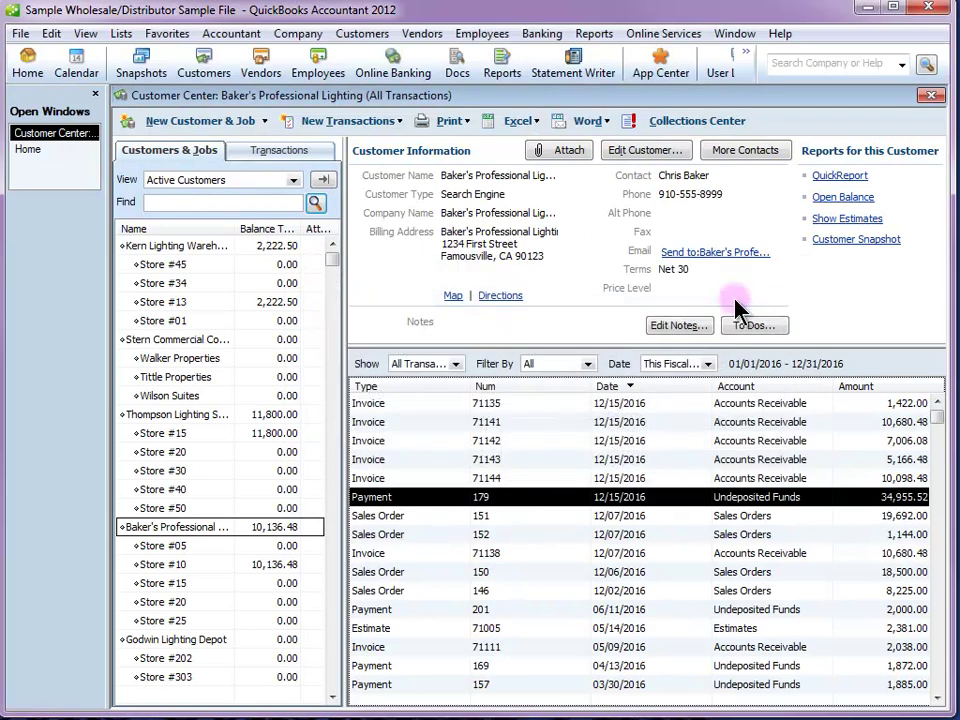
click(930, 96)
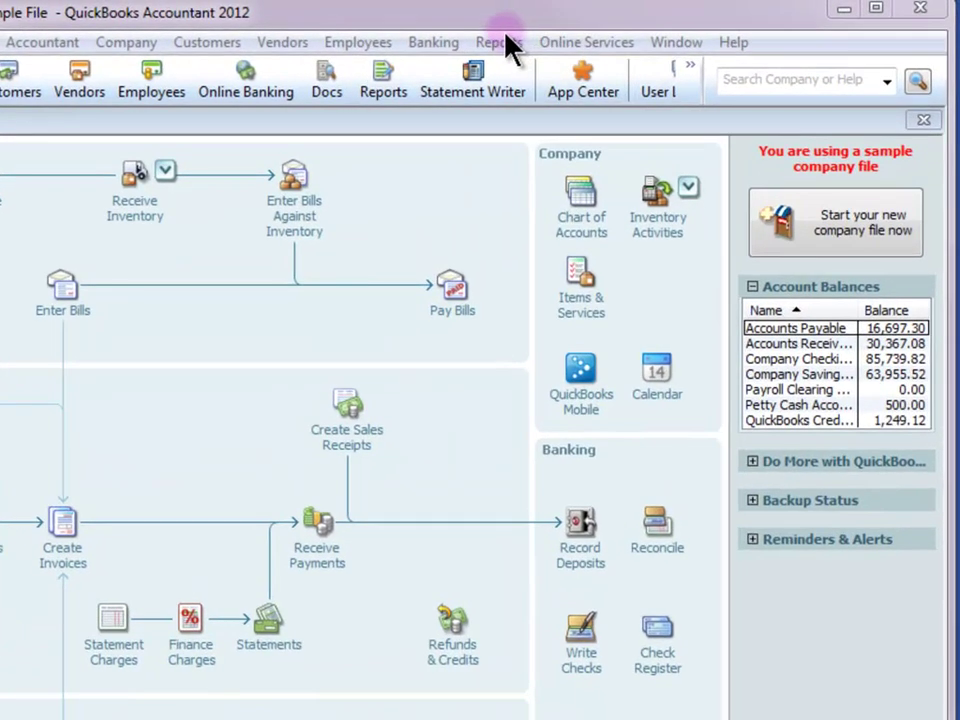
Open the Check Detail report from the banking reports
click(508, 43)
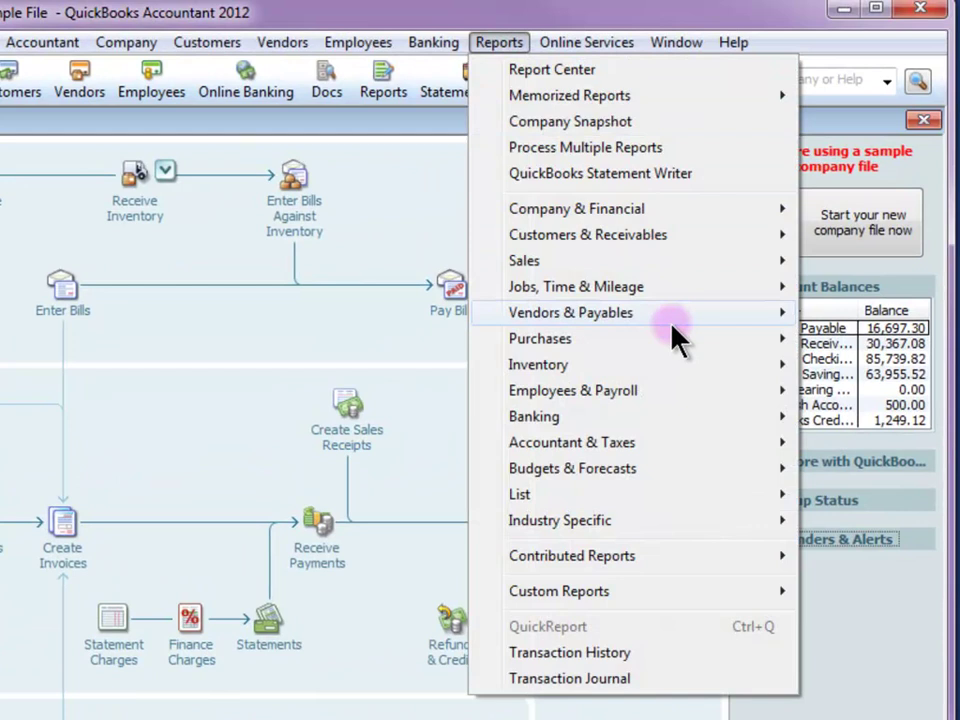
mouse_move(671, 411)
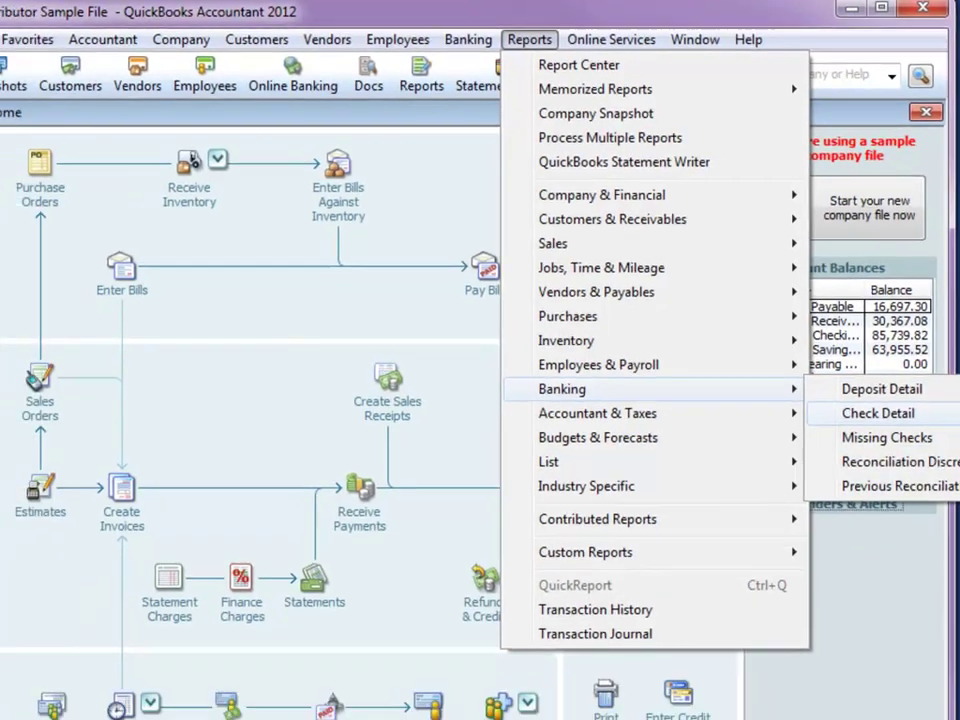
click(872, 442)
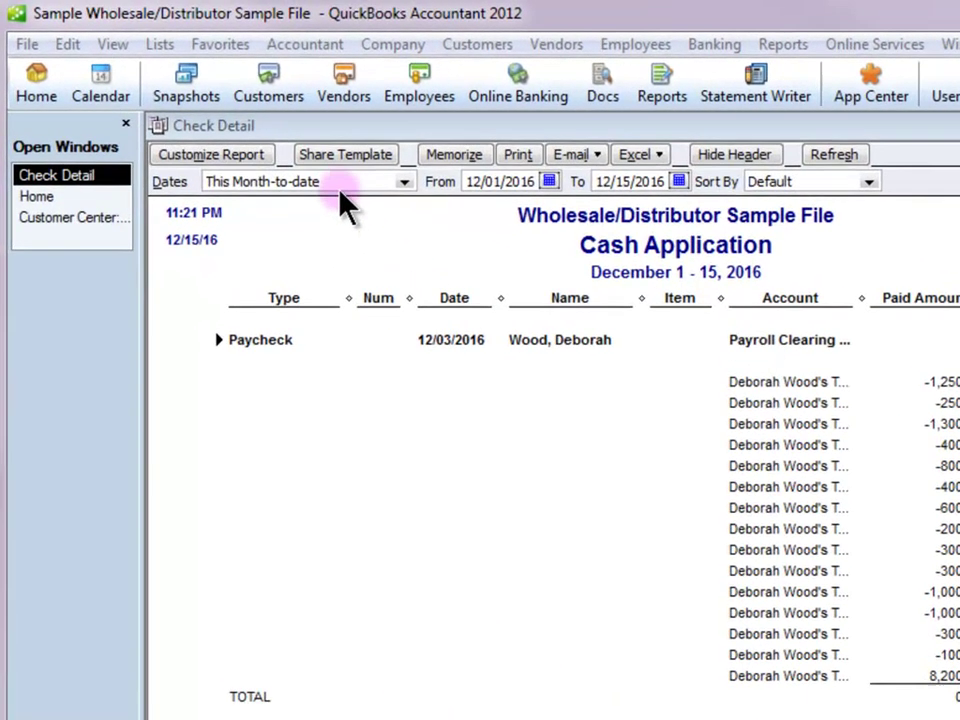
Customize the Check Detail report to include the Paid and Pay Meth columns
click(255, 157)
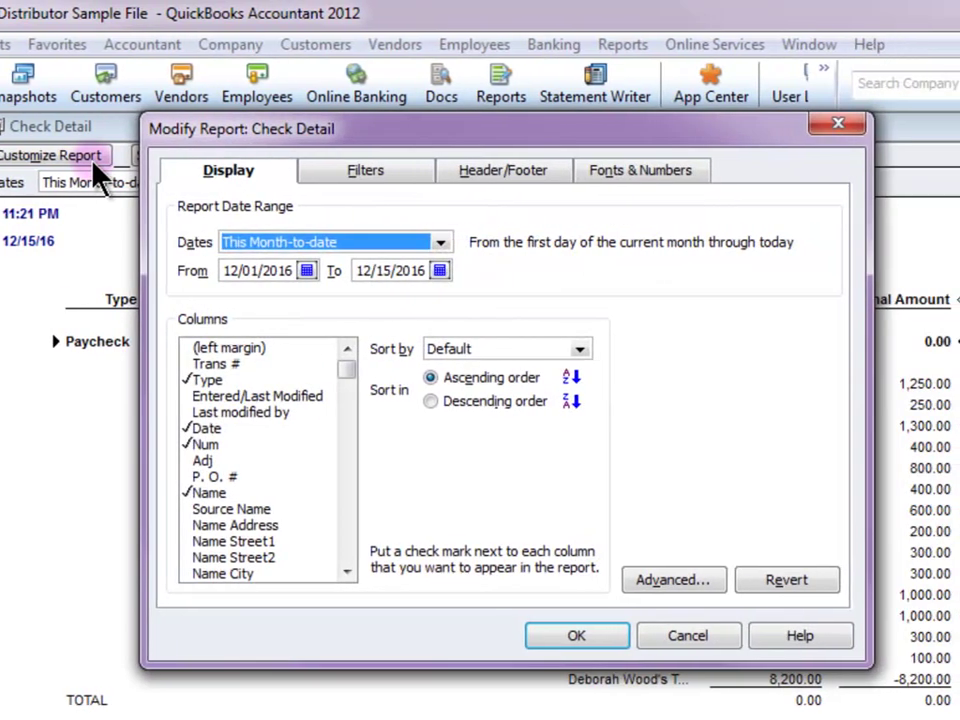
drag(347, 368, 345, 476)
drag(324, 386, 325, 399)
click(195, 388)
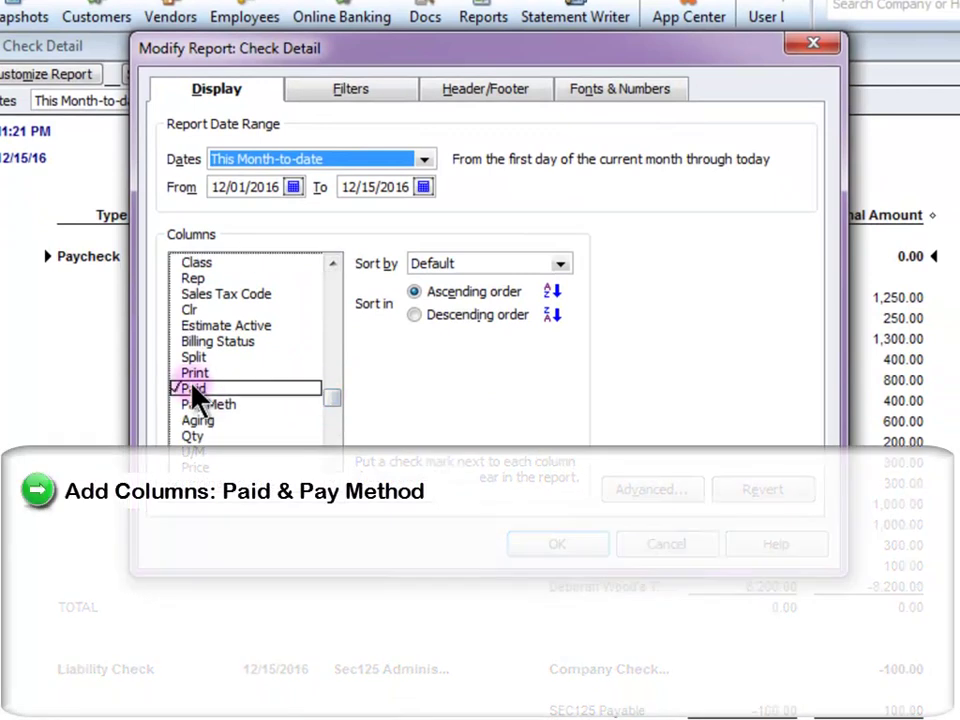
click(231, 405)
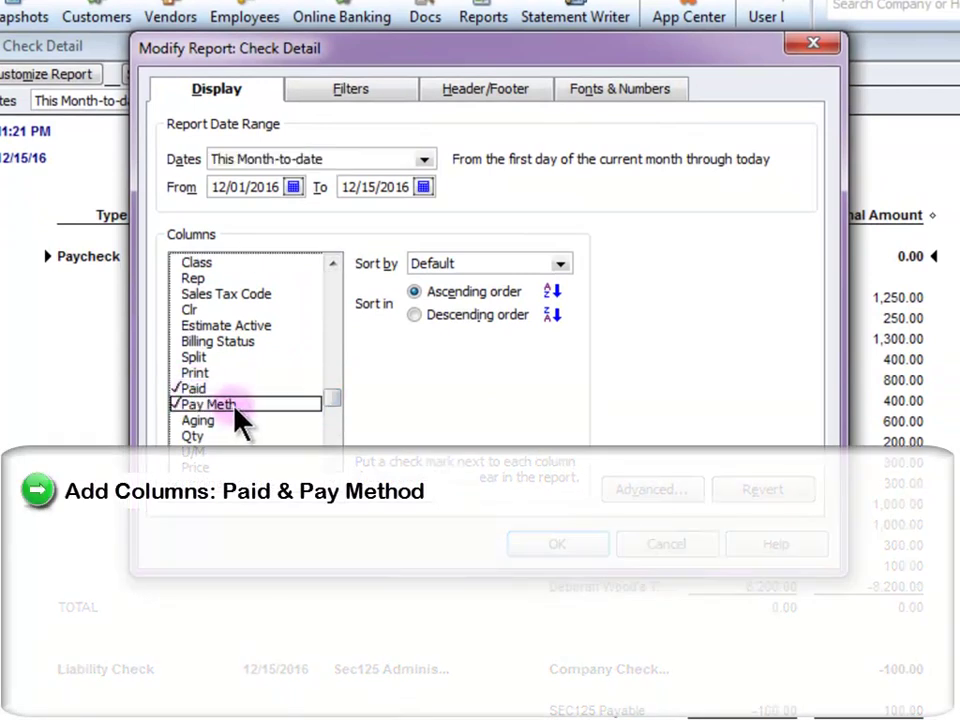
Set the report's Account filter to All accounts and remove its Amount filter
click(380, 93)
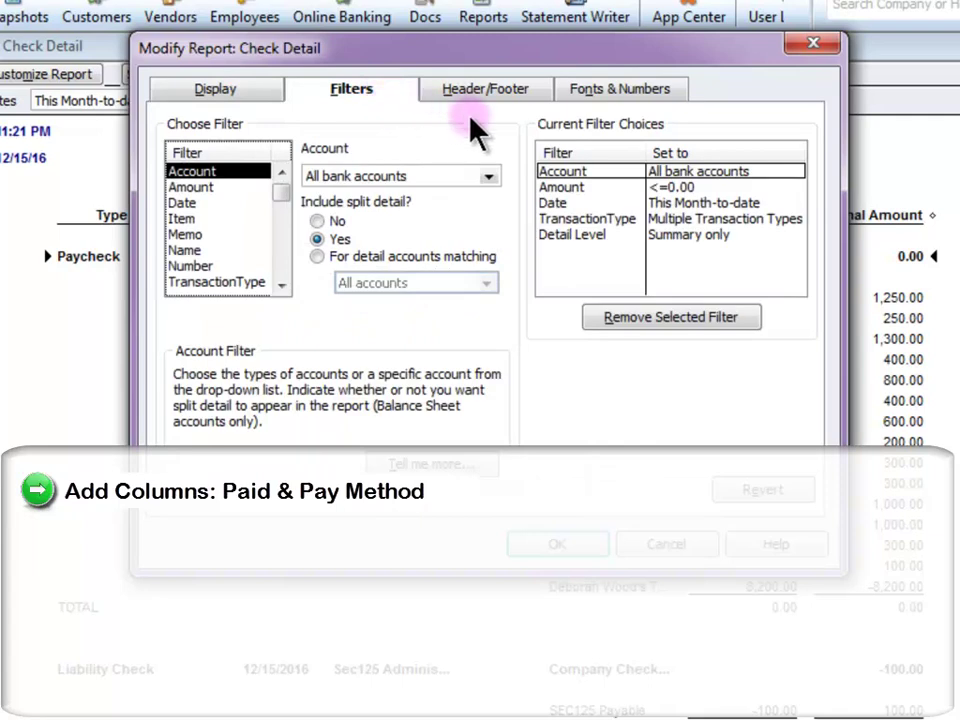
click(614, 172)
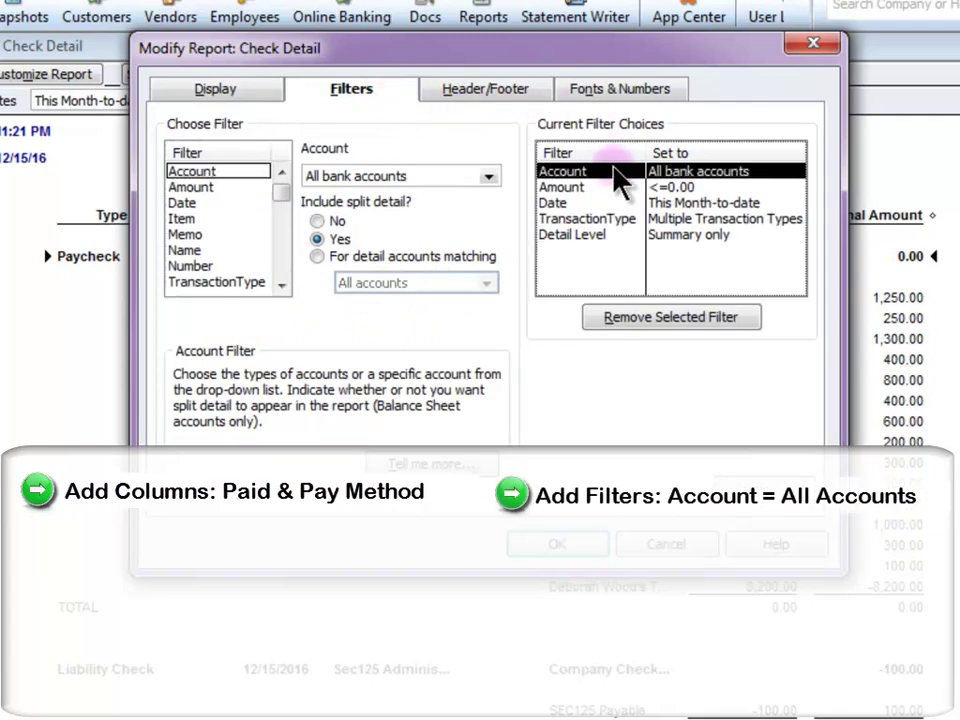
click(488, 177)
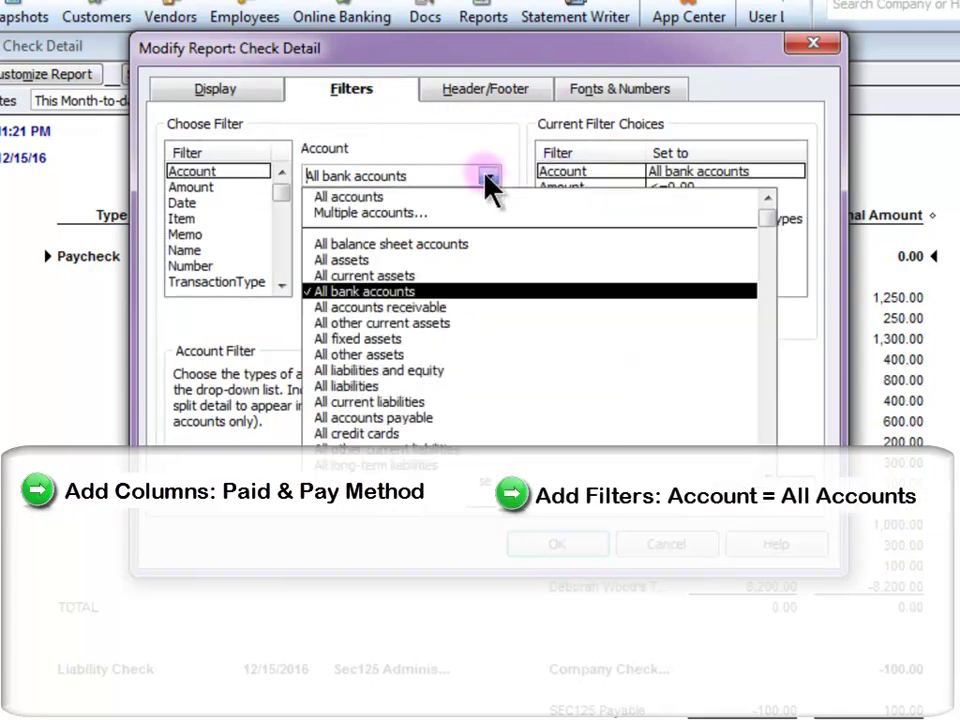
click(356, 198)
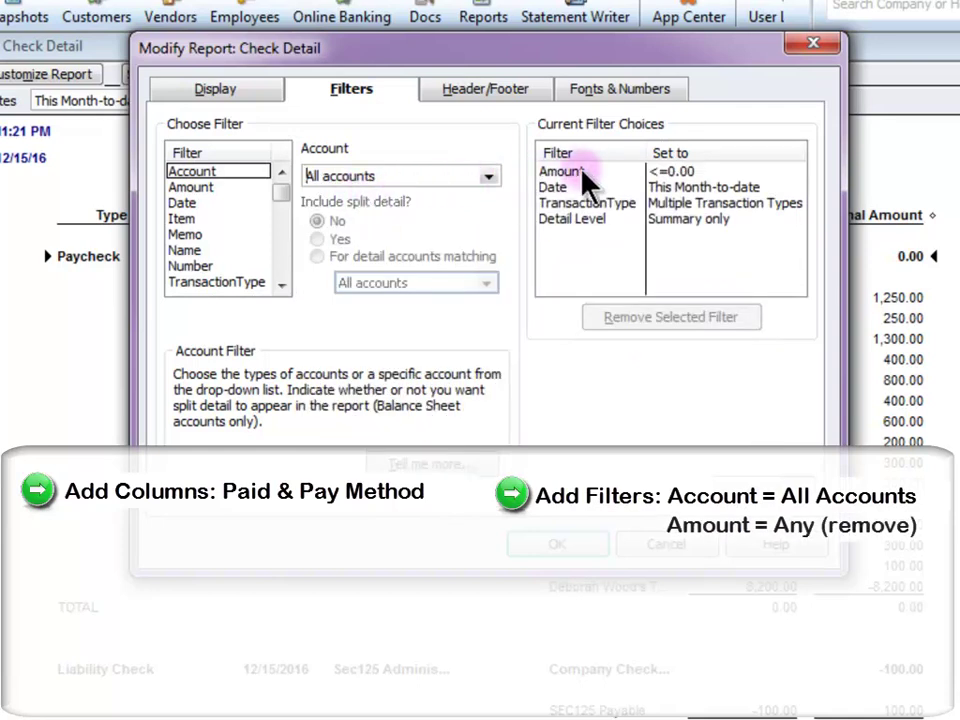
click(592, 176)
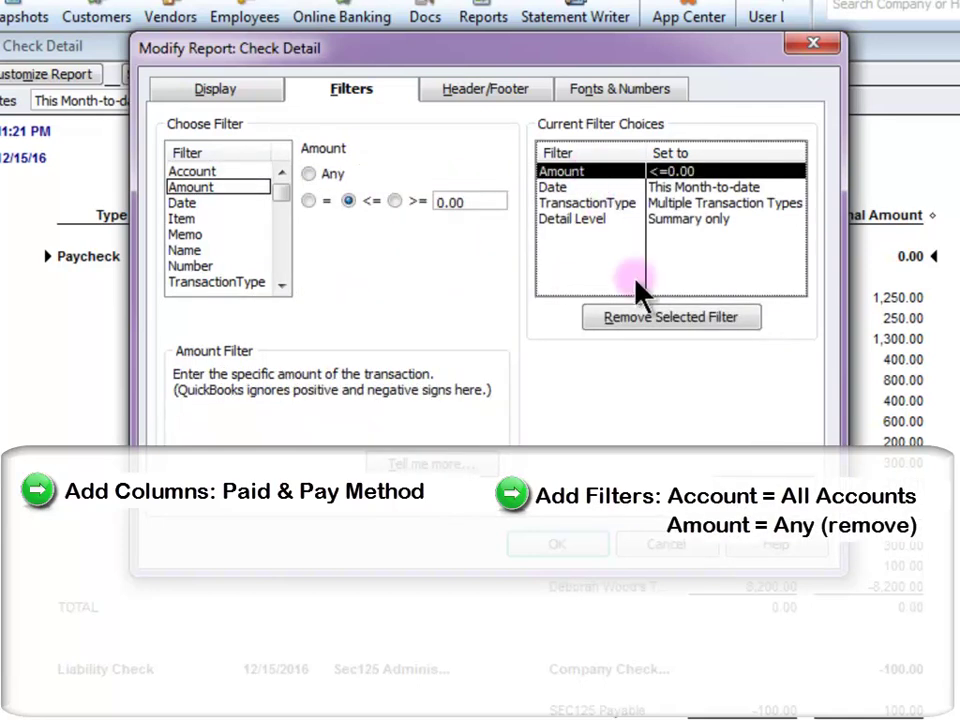
click(643, 317)
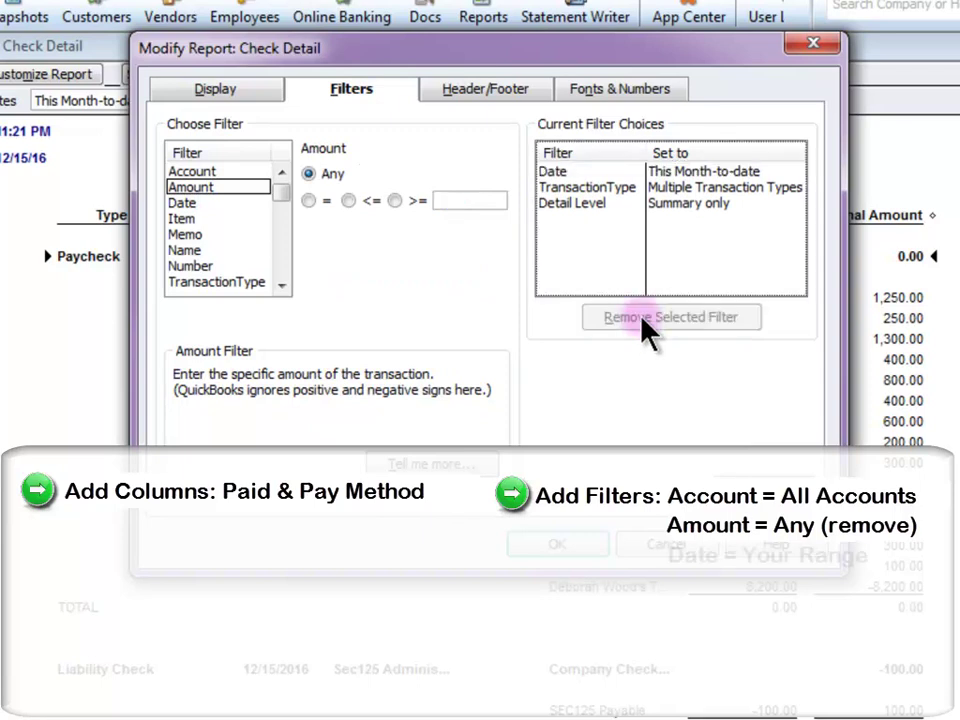
Set the report's Date filter to All and its TransactionType filter to Payment
click(614, 172)
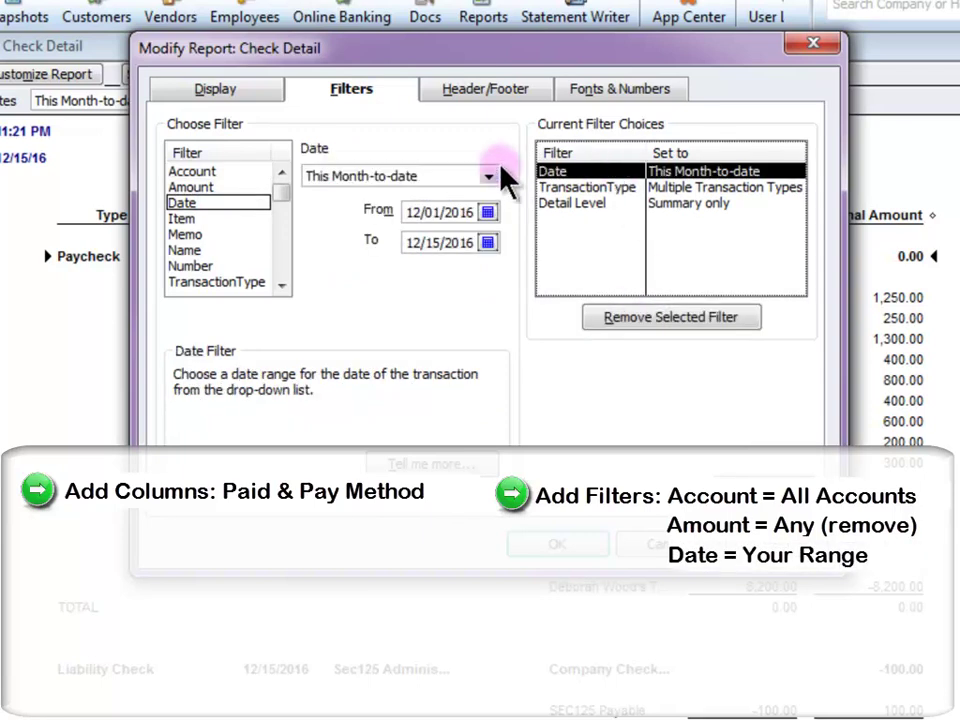
click(497, 178)
click(376, 194)
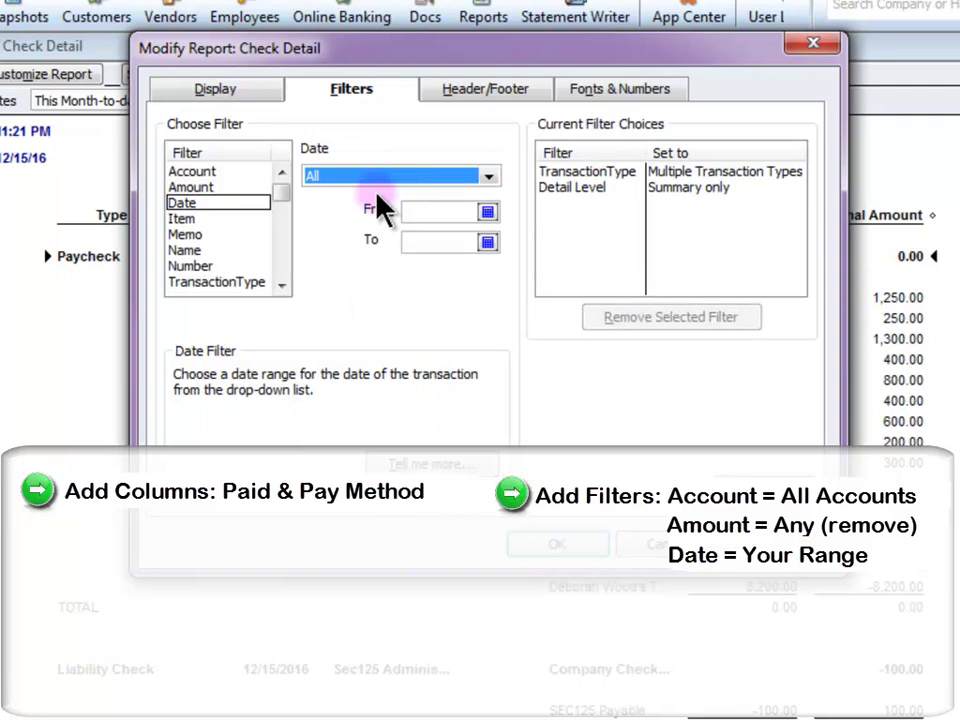
click(624, 176)
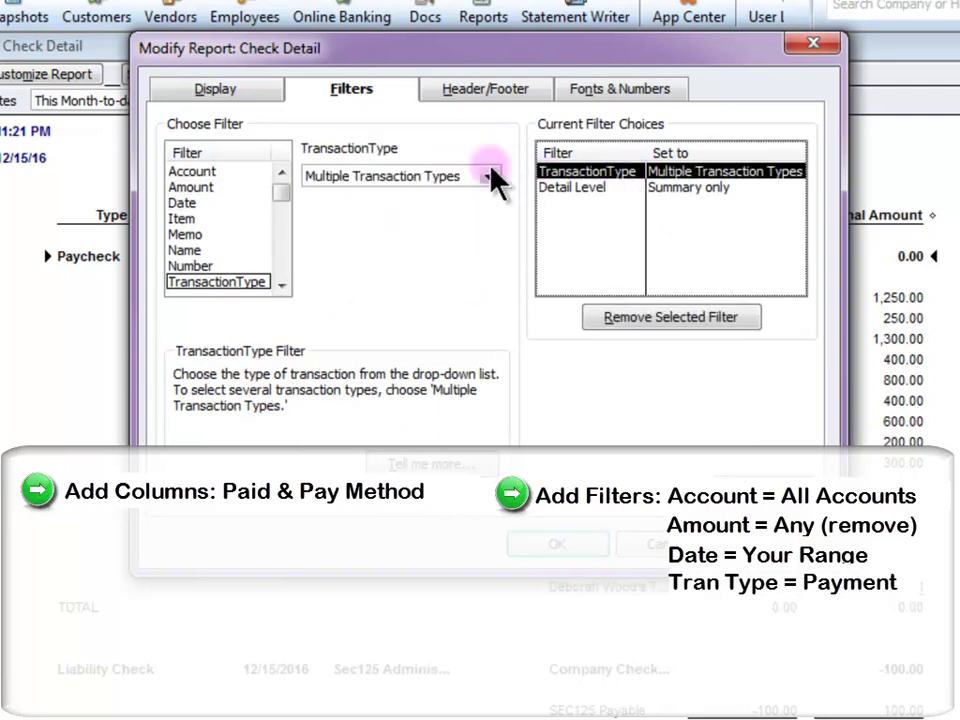
click(497, 180)
click(405, 307)
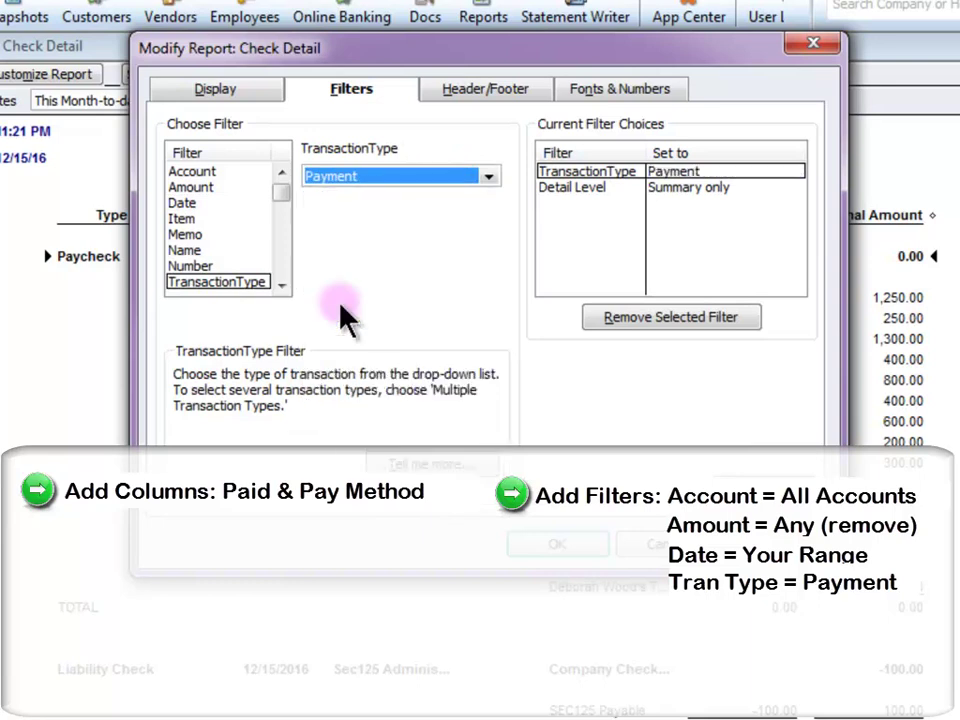
Set the Detail Level filter to All except summary, limit the Name filter to Baker's Professional Lighting, and apply the customization
click(622, 189)
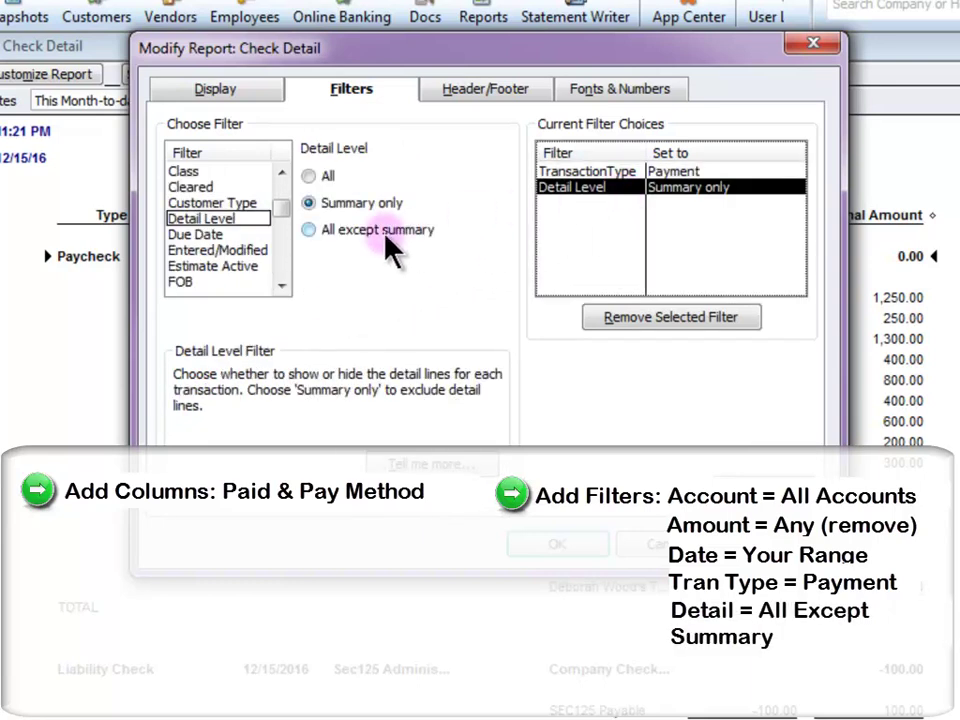
click(386, 240)
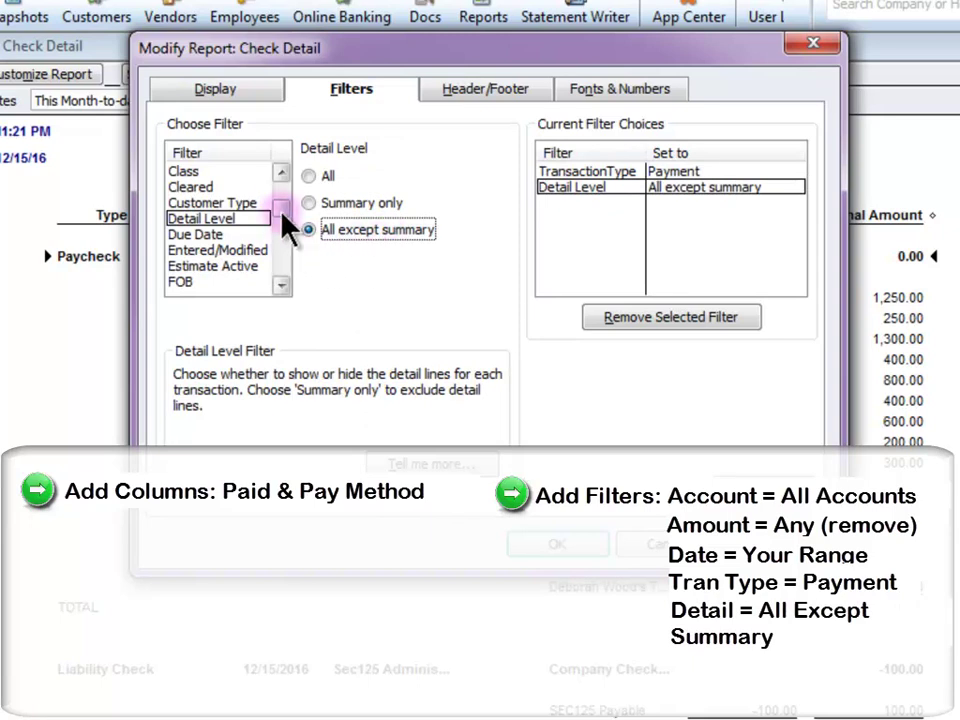
drag(283, 220, 284, 203)
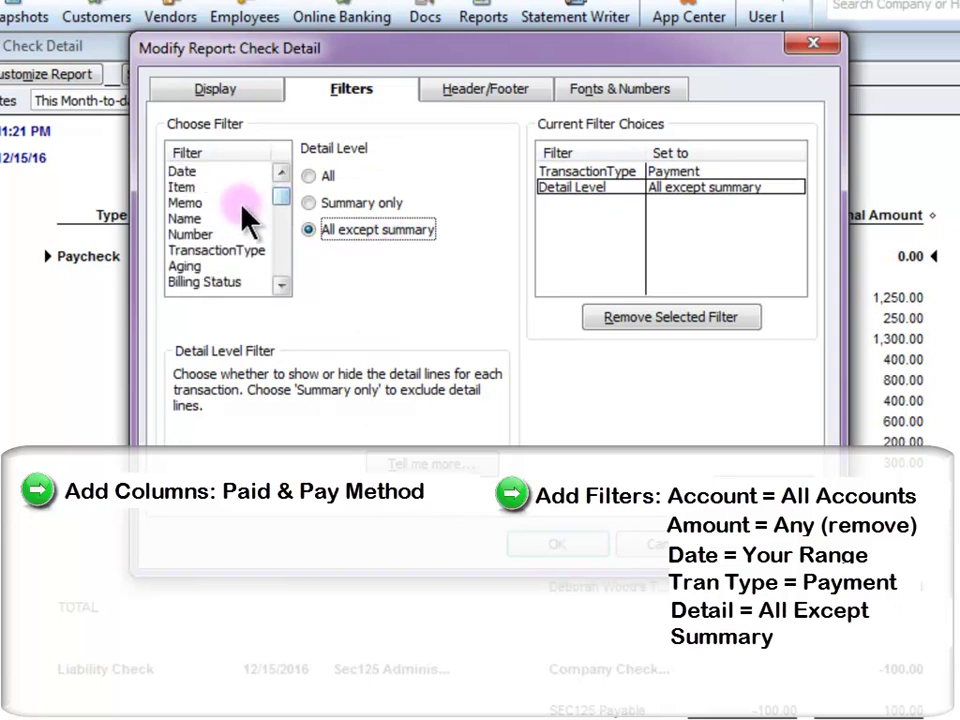
click(237, 219)
click(489, 178)
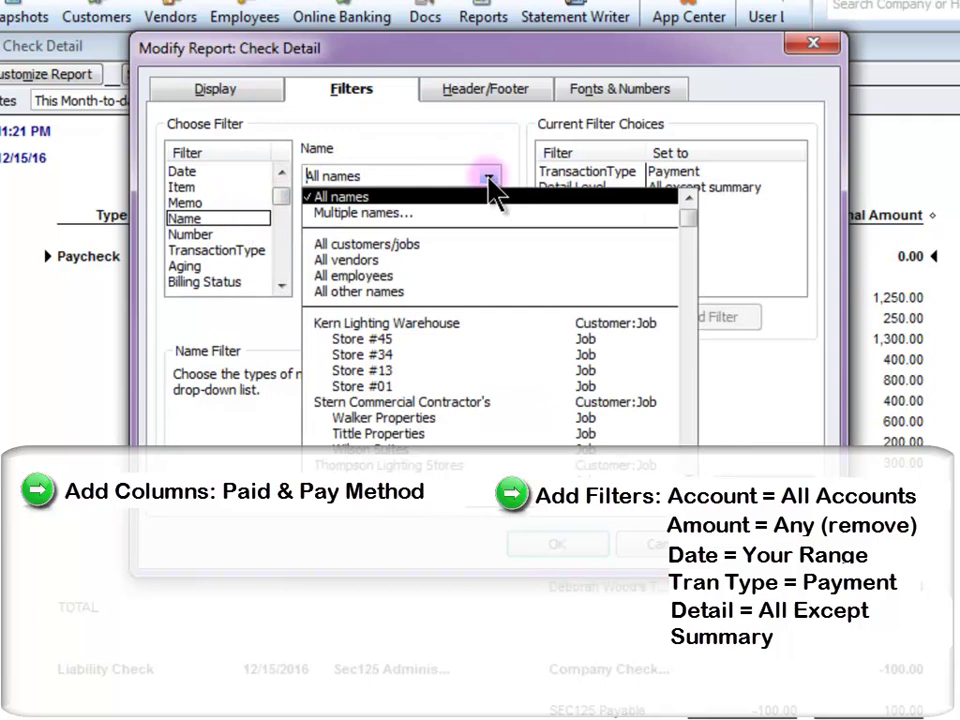
scroll(453, 355, down, 4)
click(456, 386)
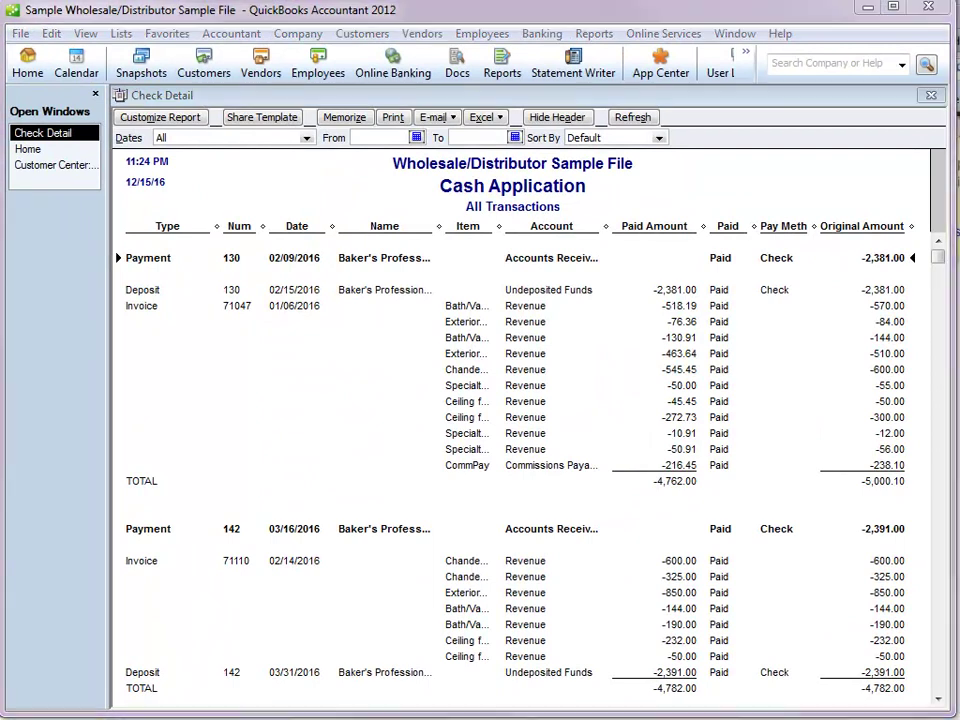
Hide the Item and Account columns in the report and review the invoices listed under payment 179
drag(605, 226, 578, 223)
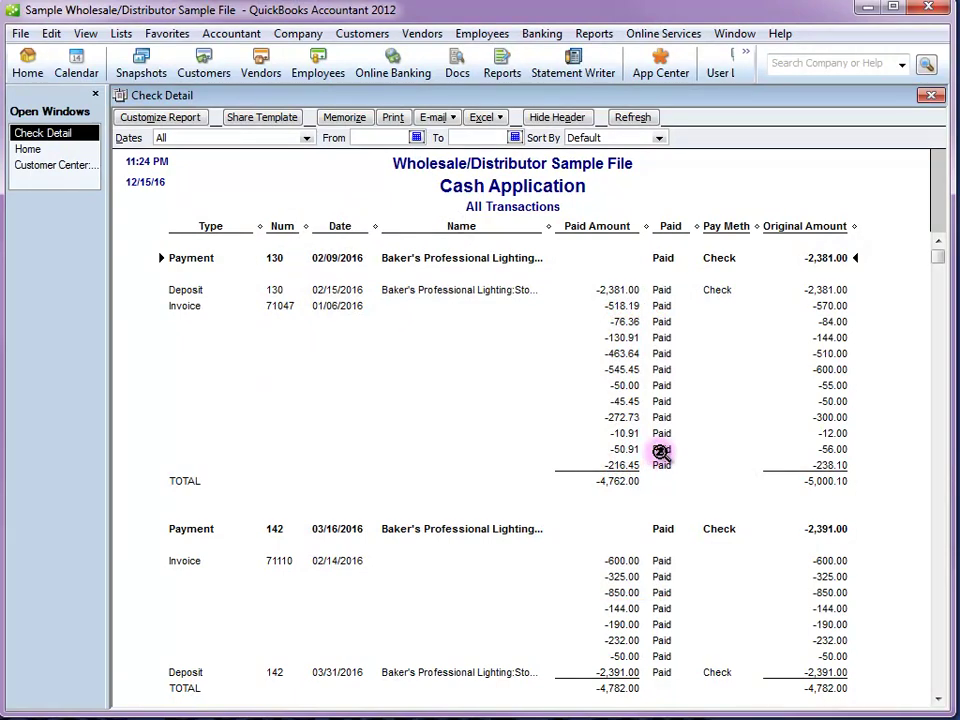
click(661, 452)
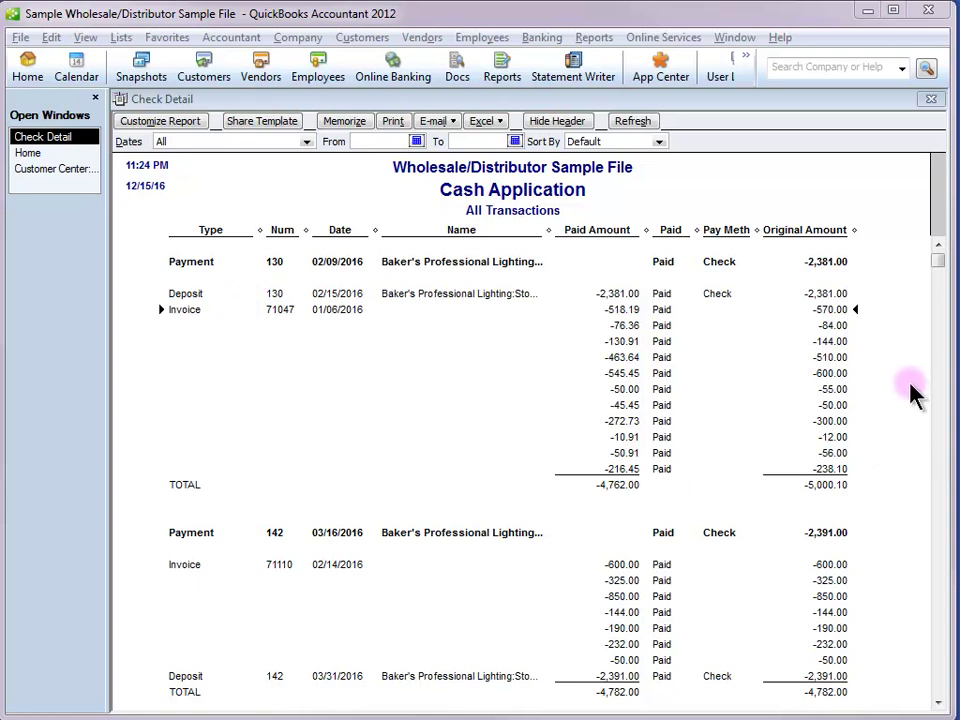
scroll(895, 420, down, 4)
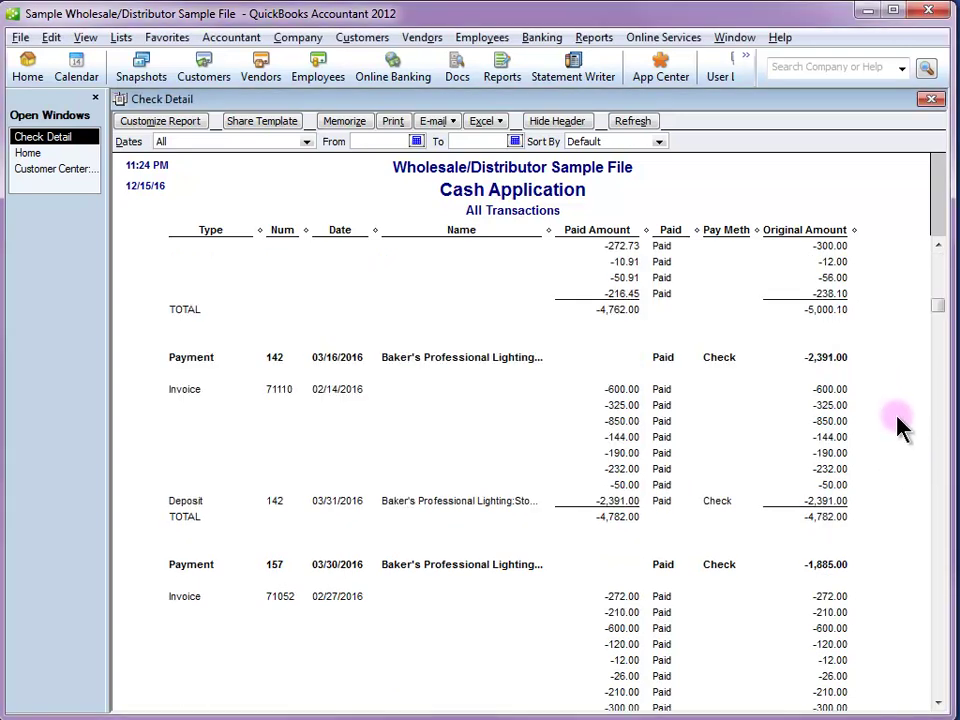
scroll(897, 422, down, 15)
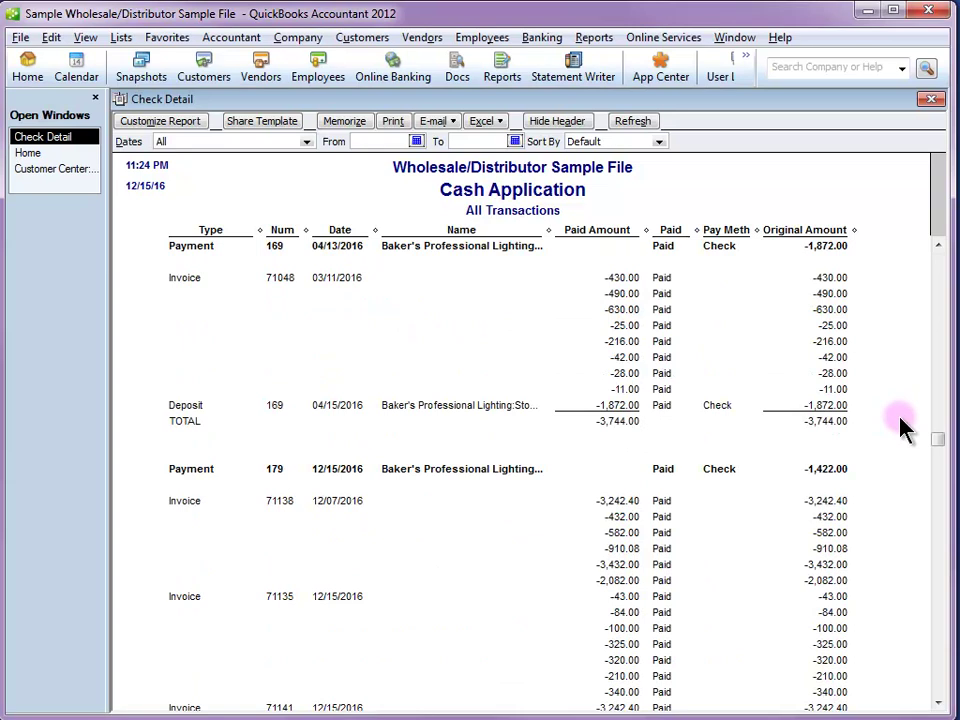
scroll(900, 428, down, 4)
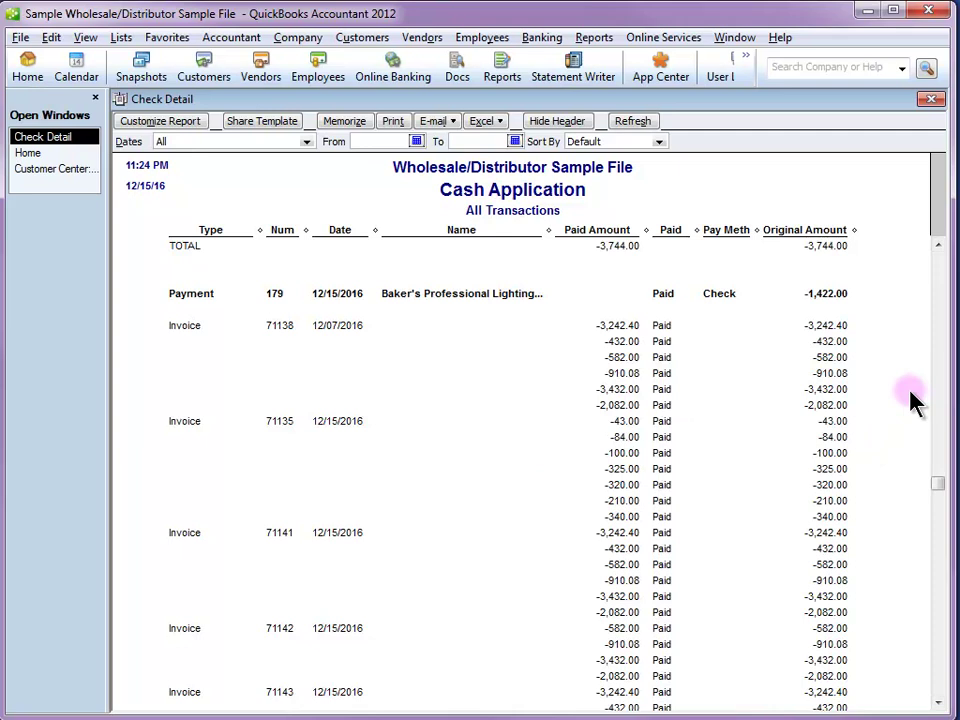
Examine the remaining payments for Baker's Professional Lighting, through payment 201, and the invoices each was applied to
scroll(911, 400, down, 4)
scroll(911, 400, down, 4)
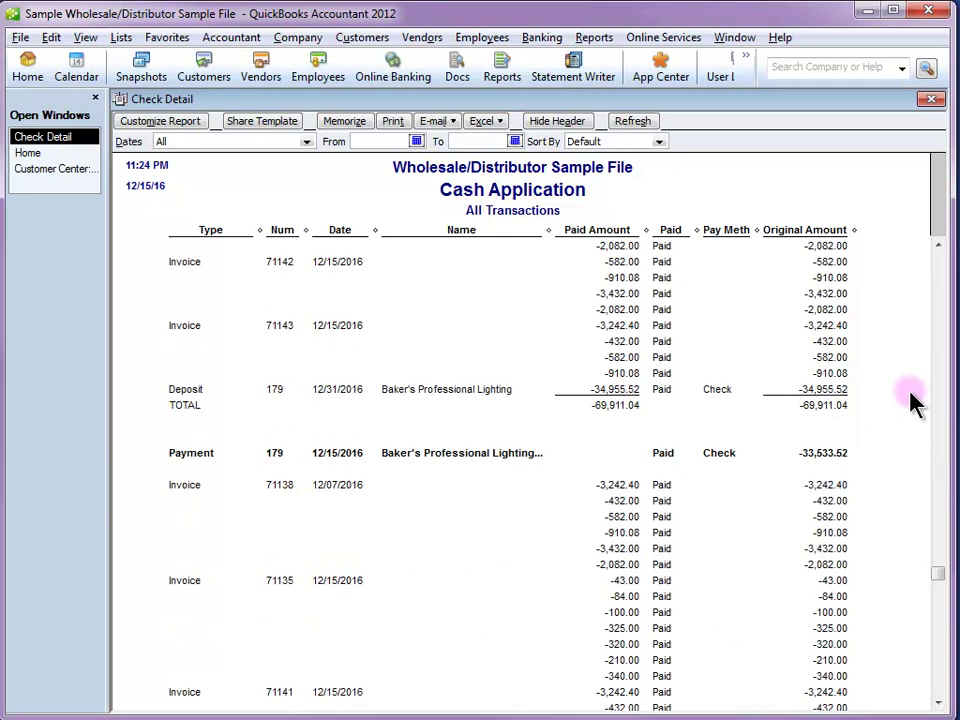
scroll(911, 400, down, 6)
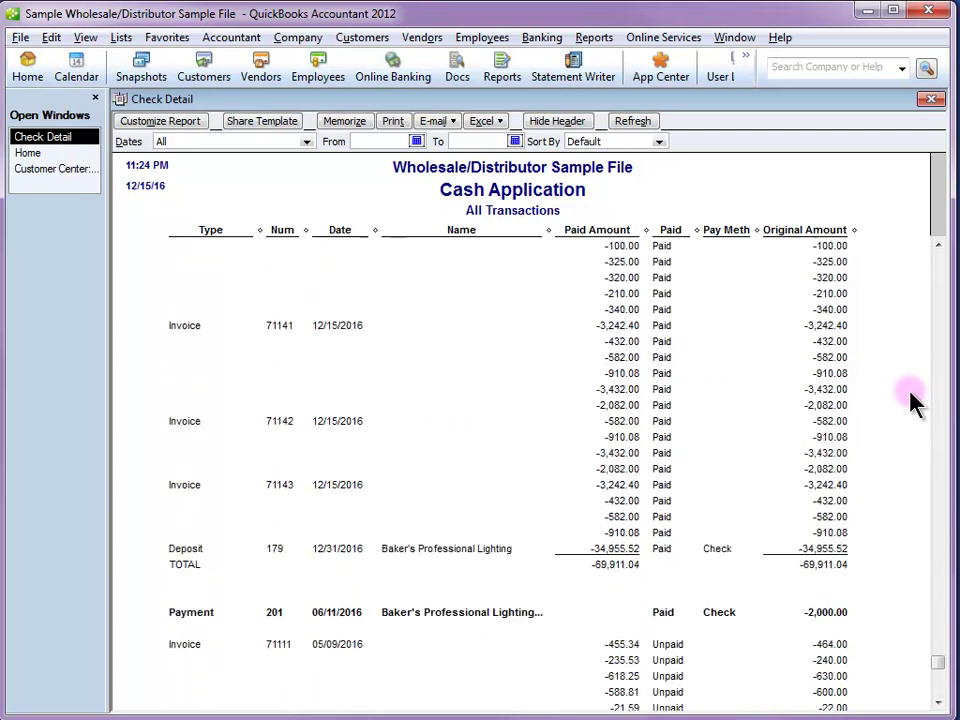
scroll(911, 400, down, 2)
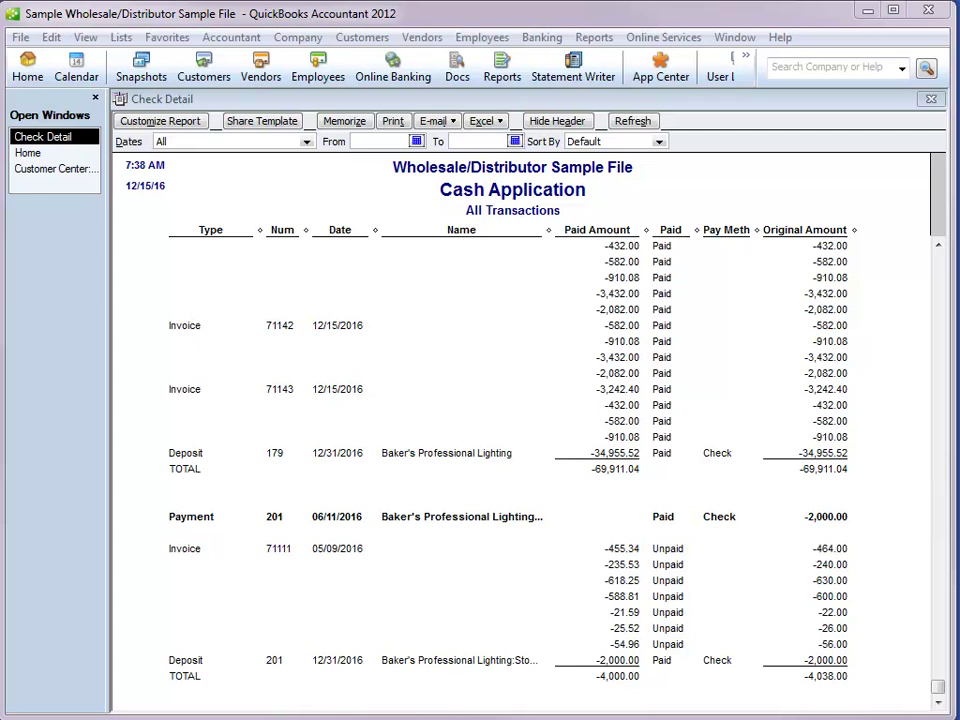
click(940, 597)
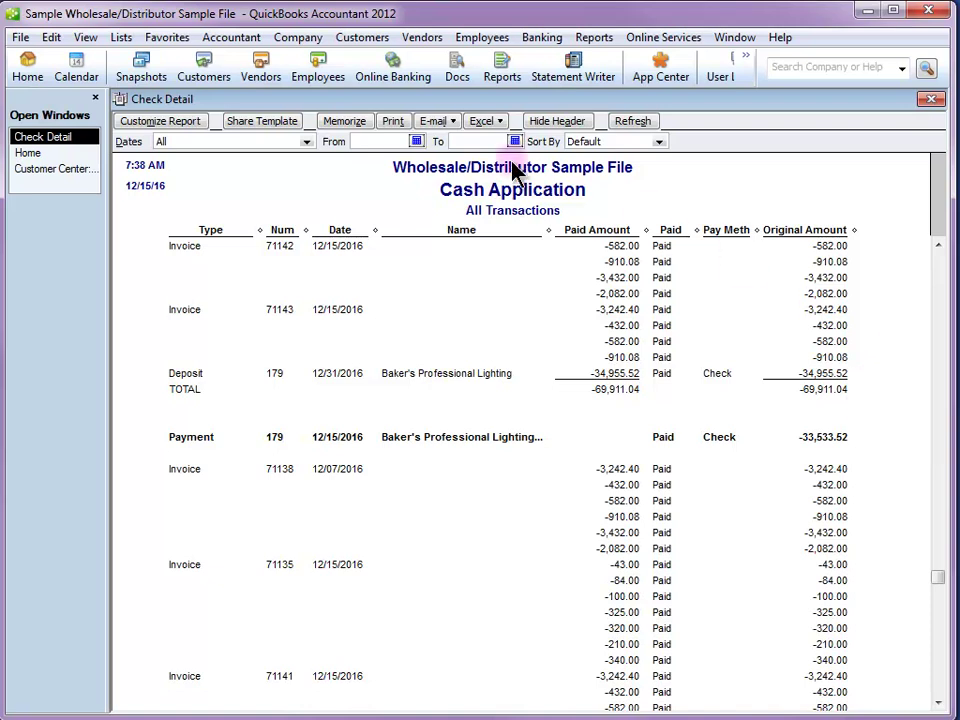
Memorize the customized report as a new report named Cash Application2 and refresh it
click(358, 126)
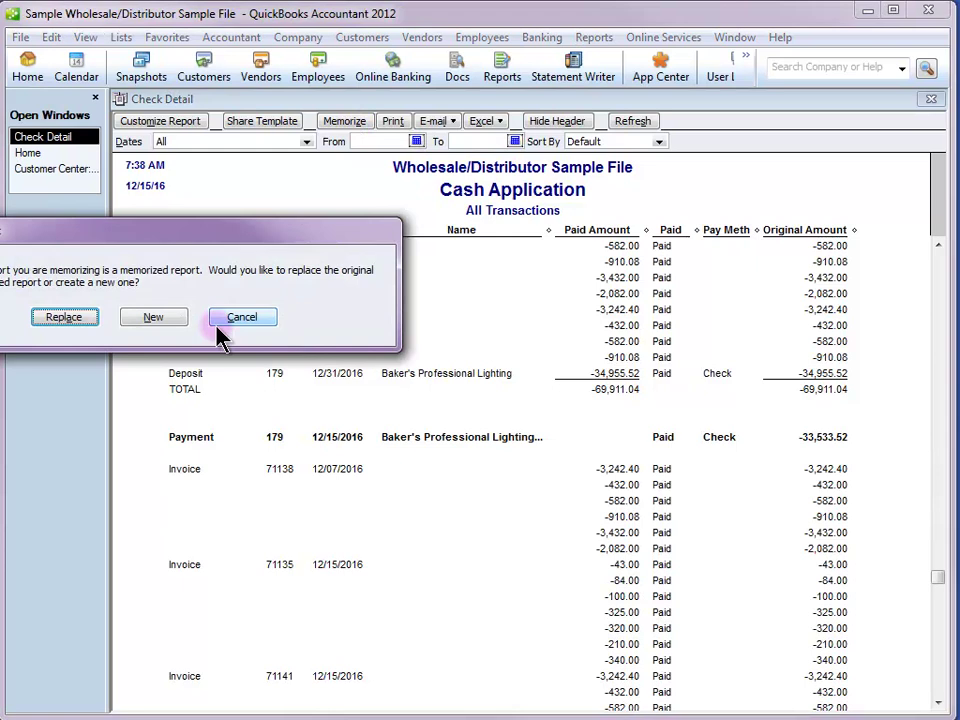
click(152, 320)
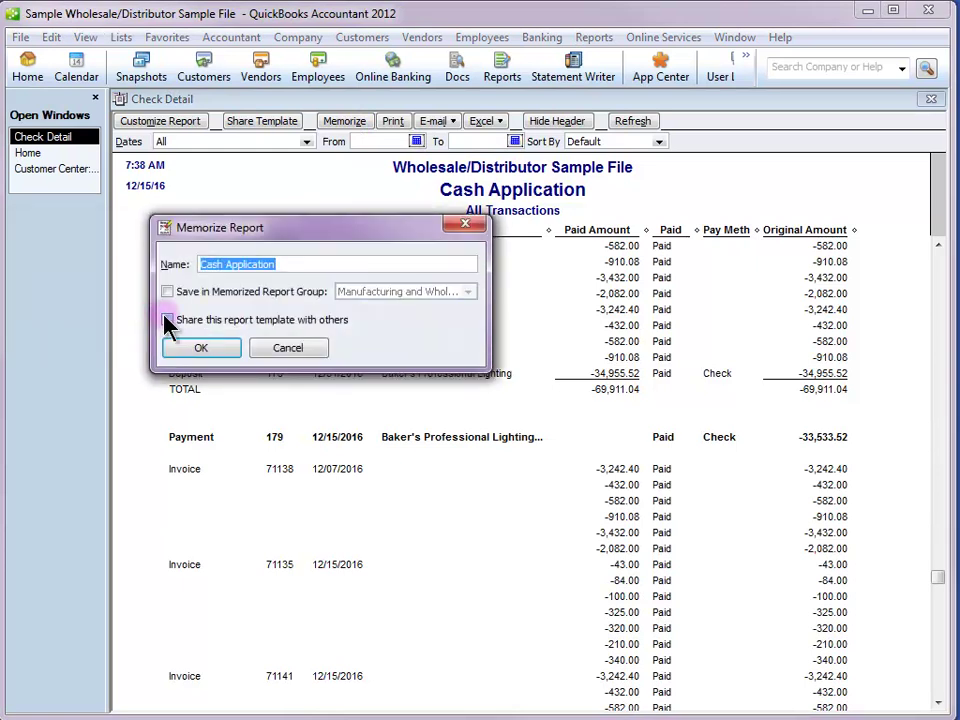
key(End)
text(2)
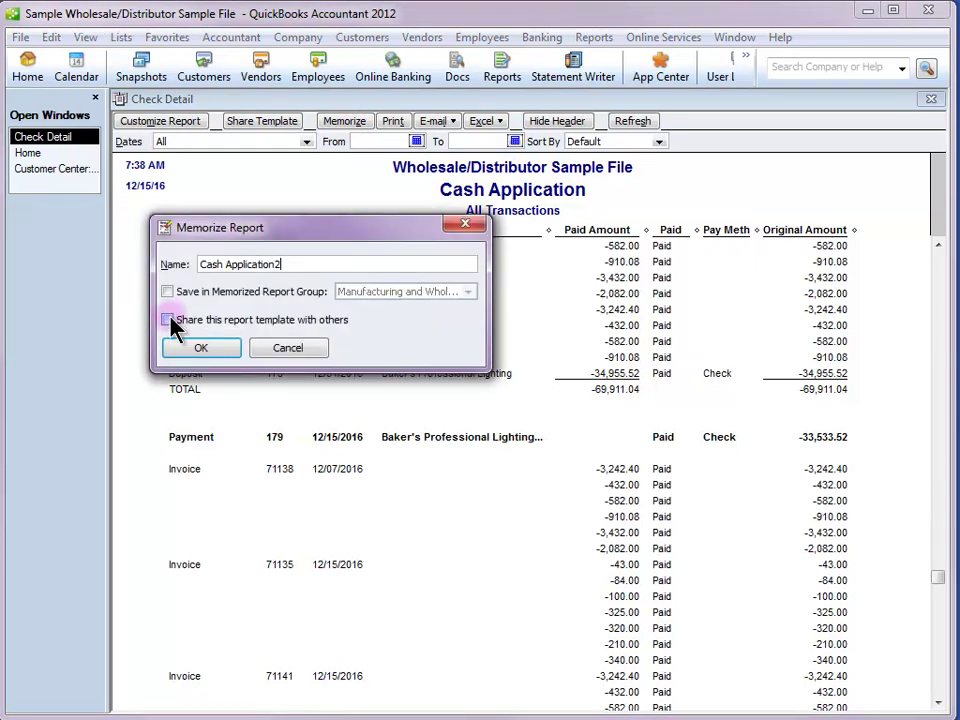
click(201, 348)
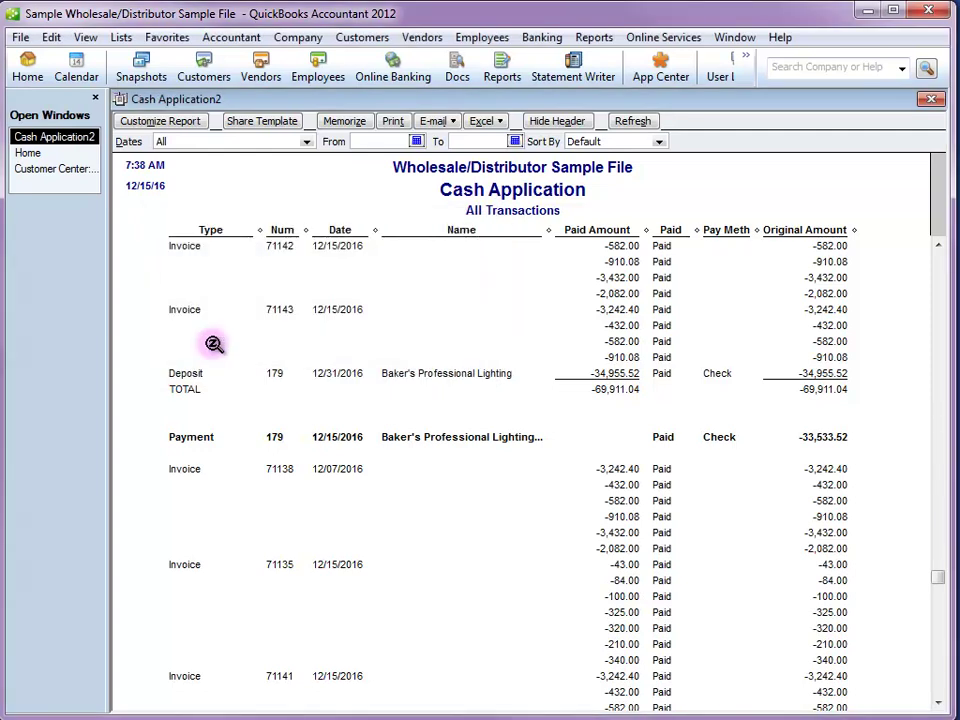
click(630, 122)
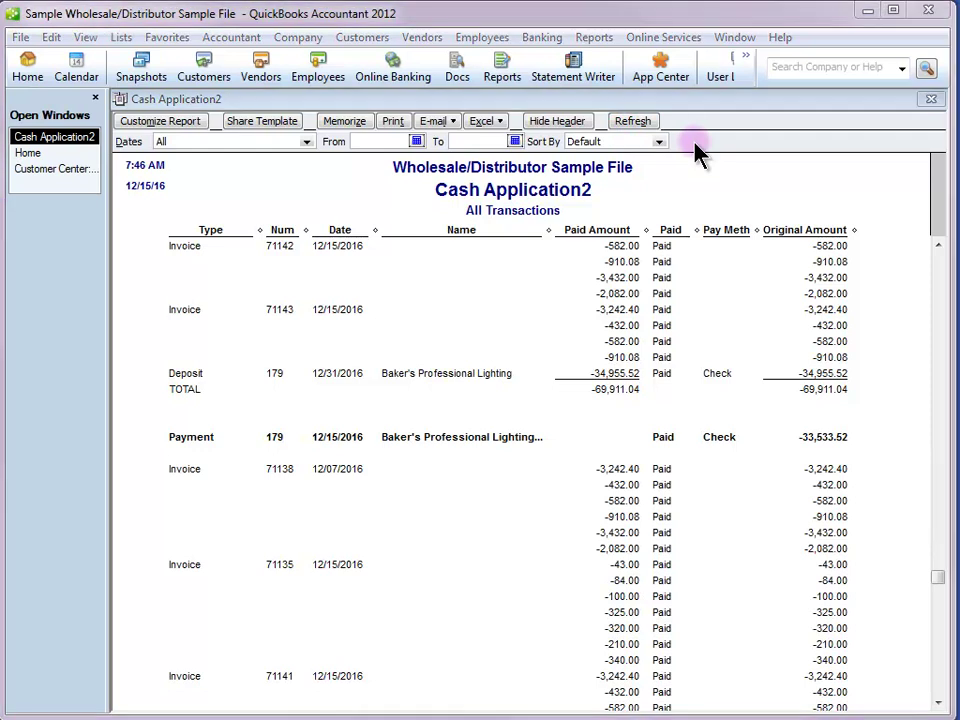
click(645, 205)
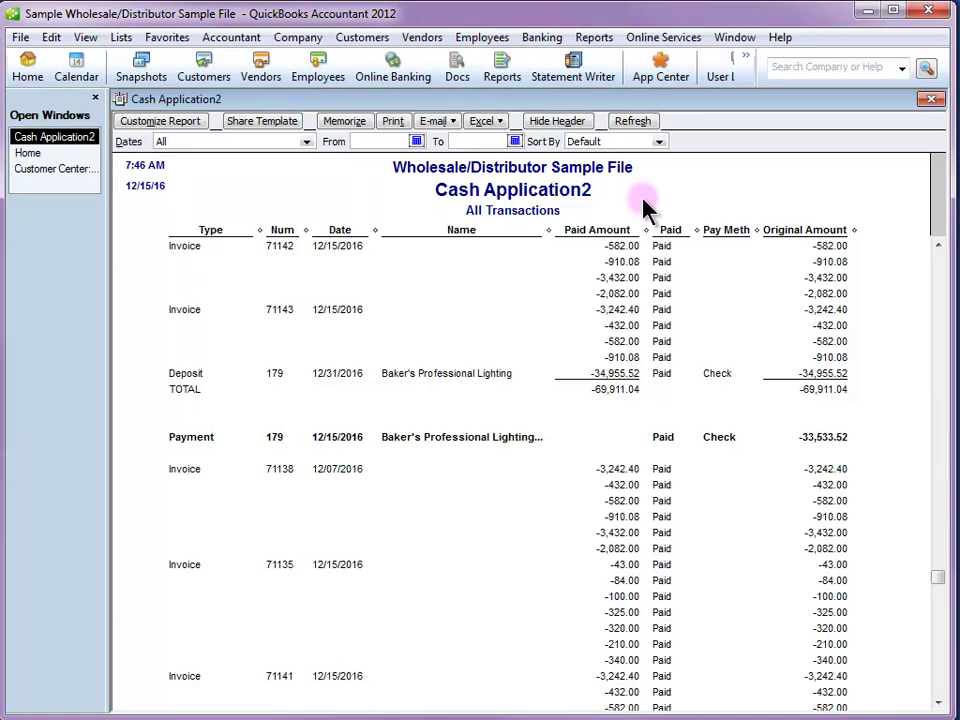
Review the advanced Excel options for sending the report to a new worksheet, and leave the export dialog without exporting
click(493, 122)
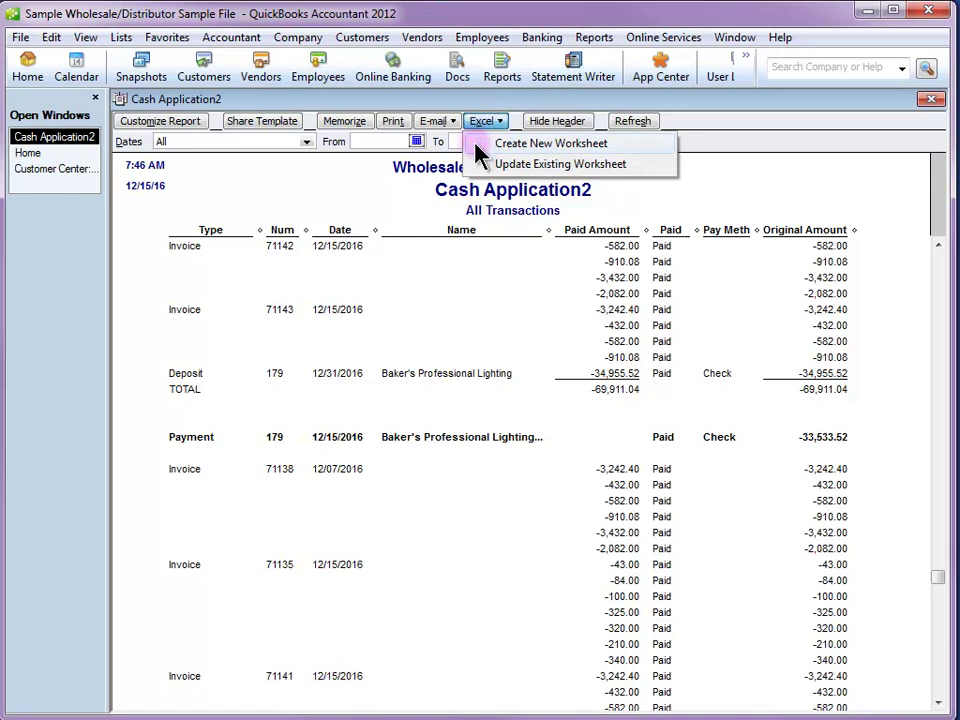
click(476, 144)
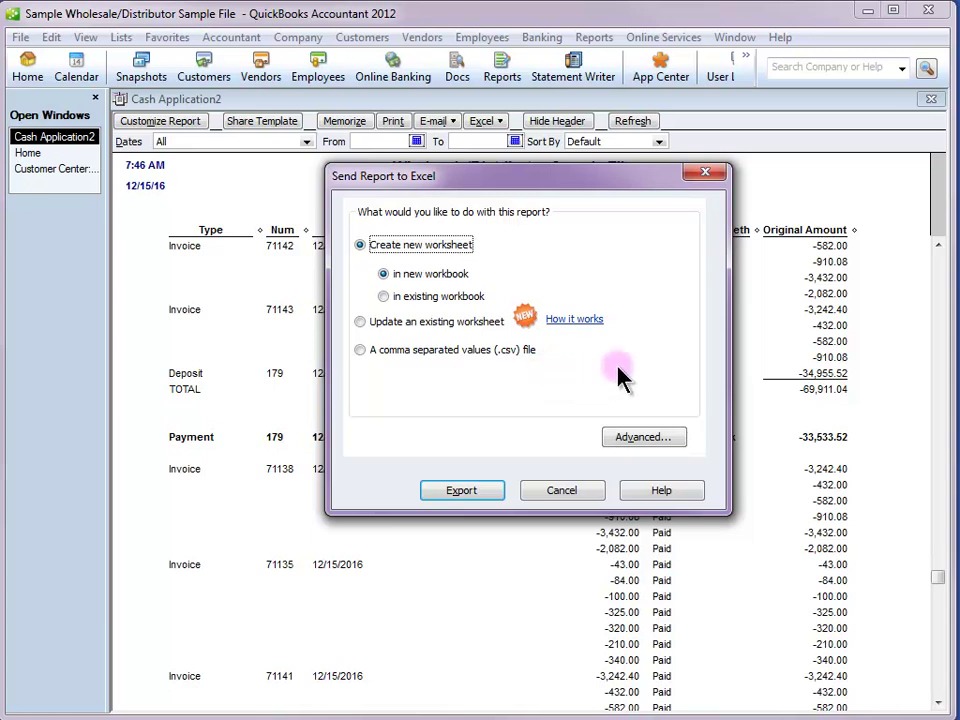
click(676, 447)
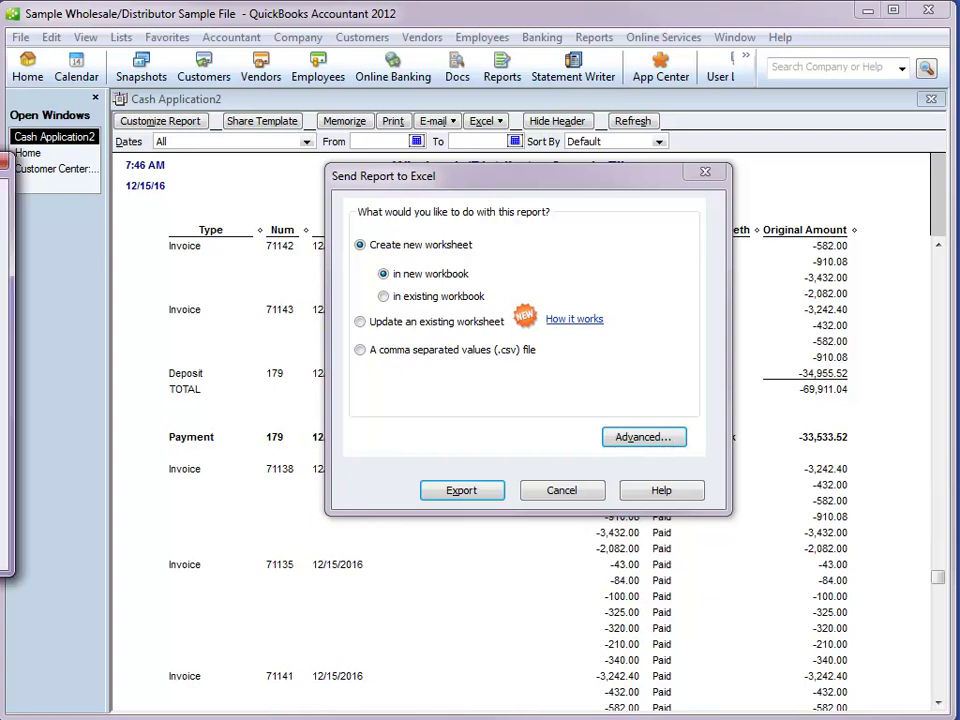
drag(440, 172, 638, 158)
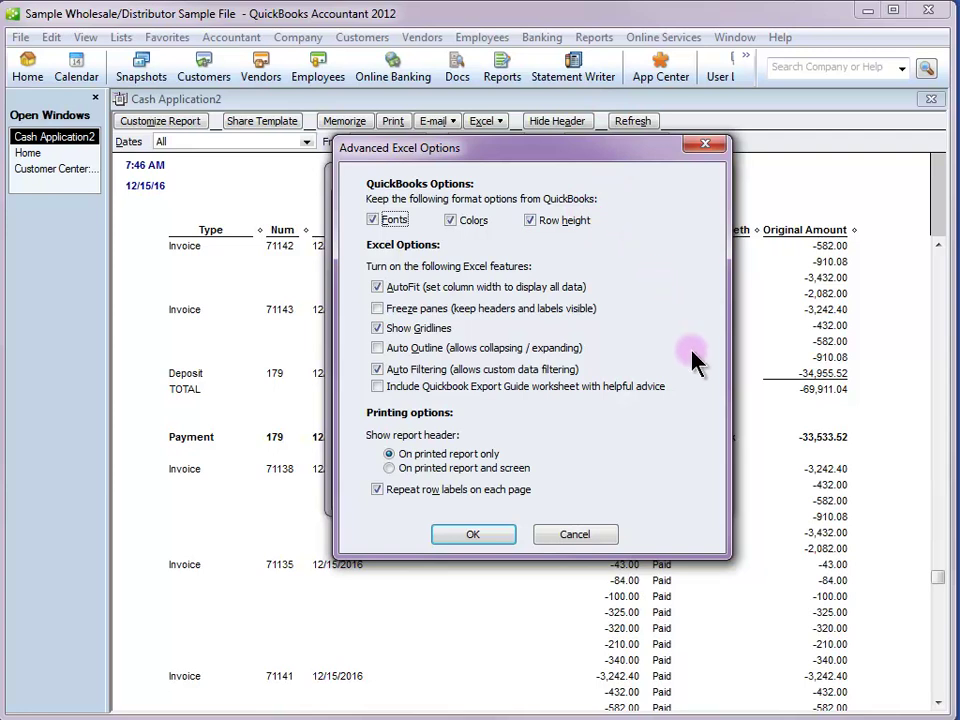
click(480, 538)
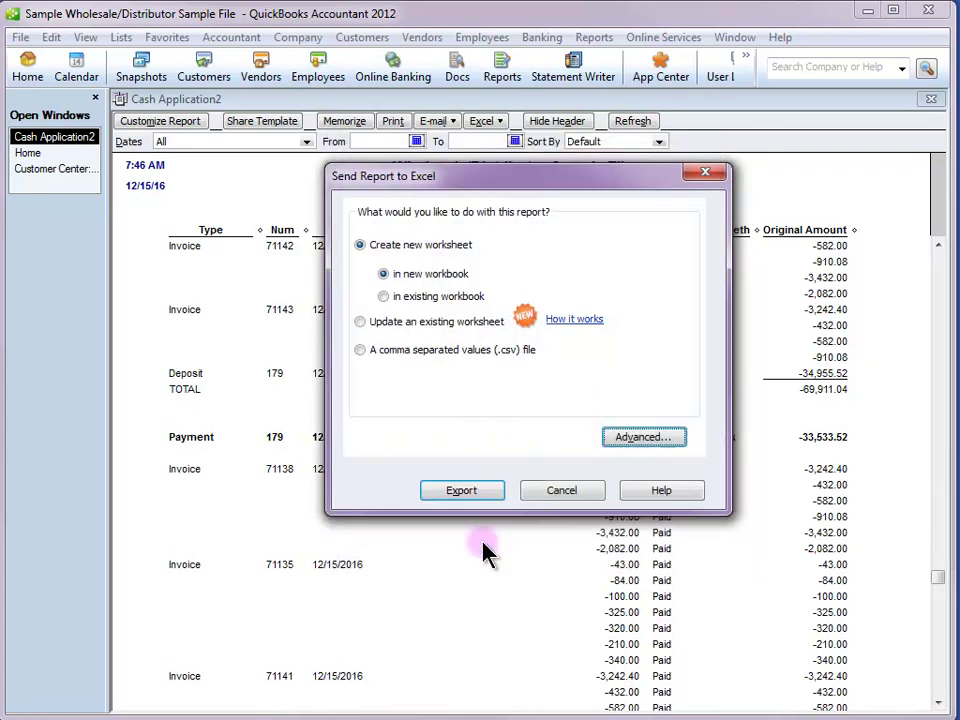
click(560, 492)
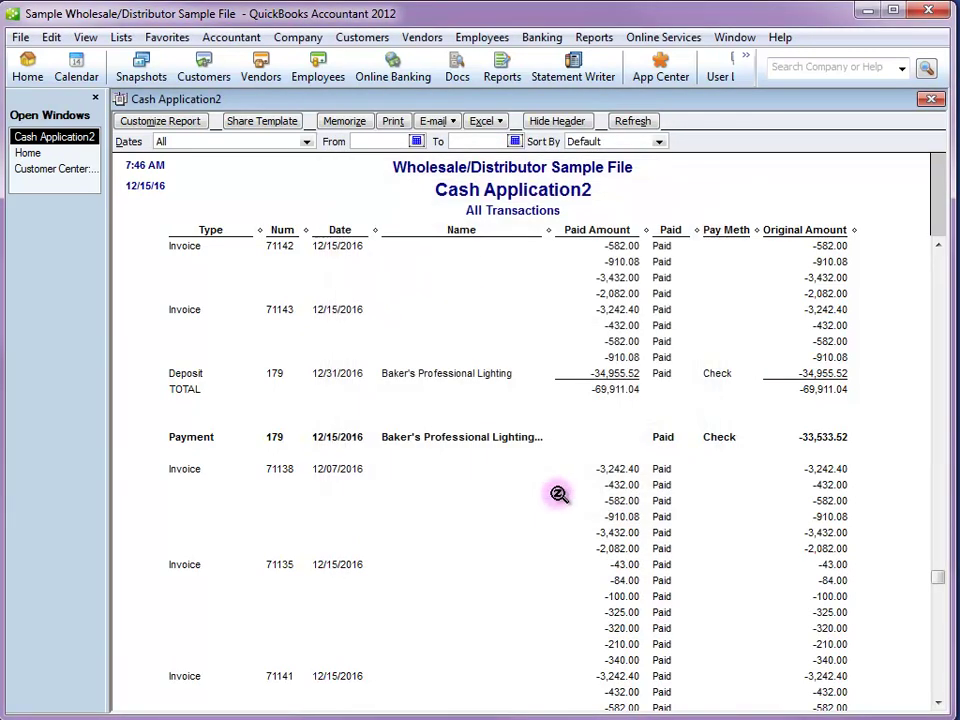